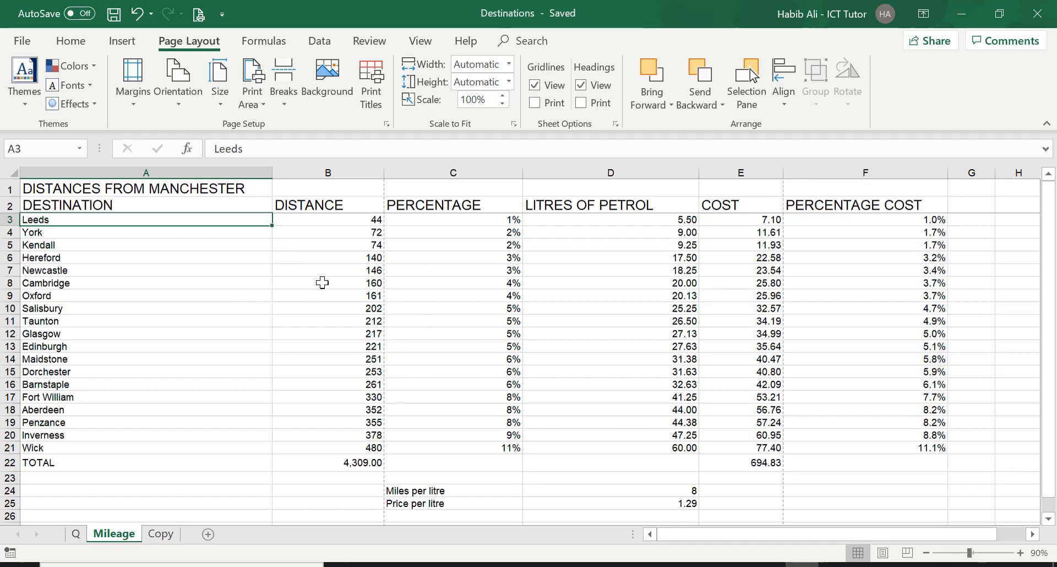
View the question on the Q sheet, then return to the Mileage sheet.
{"action": "left_click", "coordinate": [77, 534]}
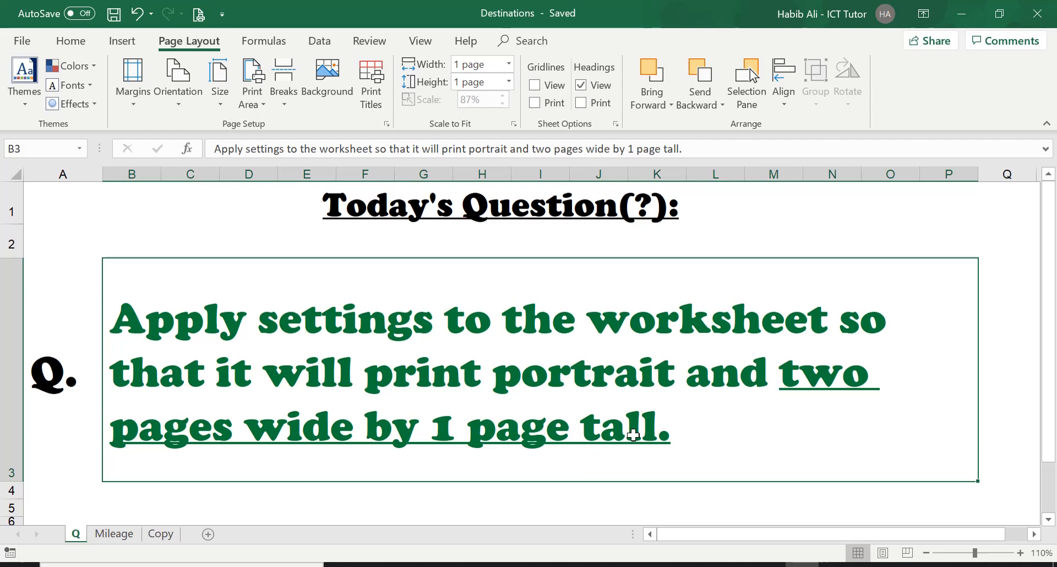
{"action": "left_click", "coordinate": [122, 534]}
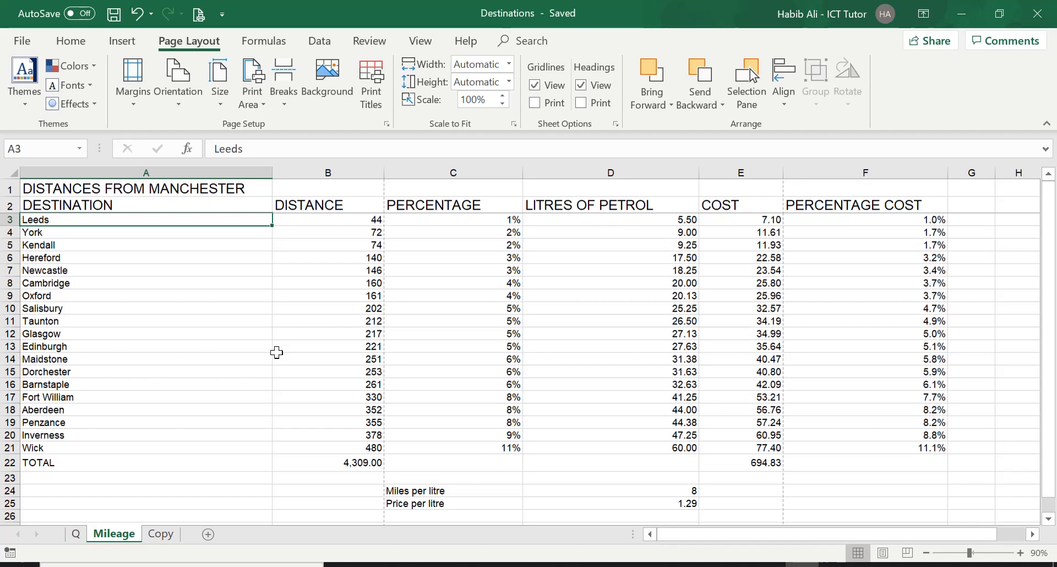
{"action": "scroll", "coordinate": [277, 353], "scroll_direction": "down", "scroll_amount": 5}
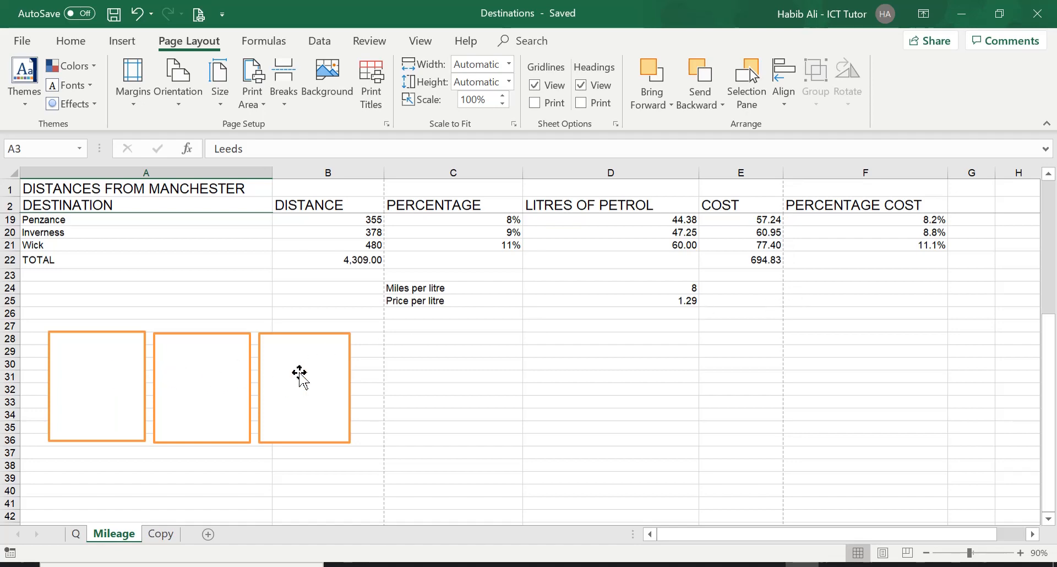
{"action": "left_click_drag", "start_coordinate": [300, 374], "coordinate": [469, 371]}
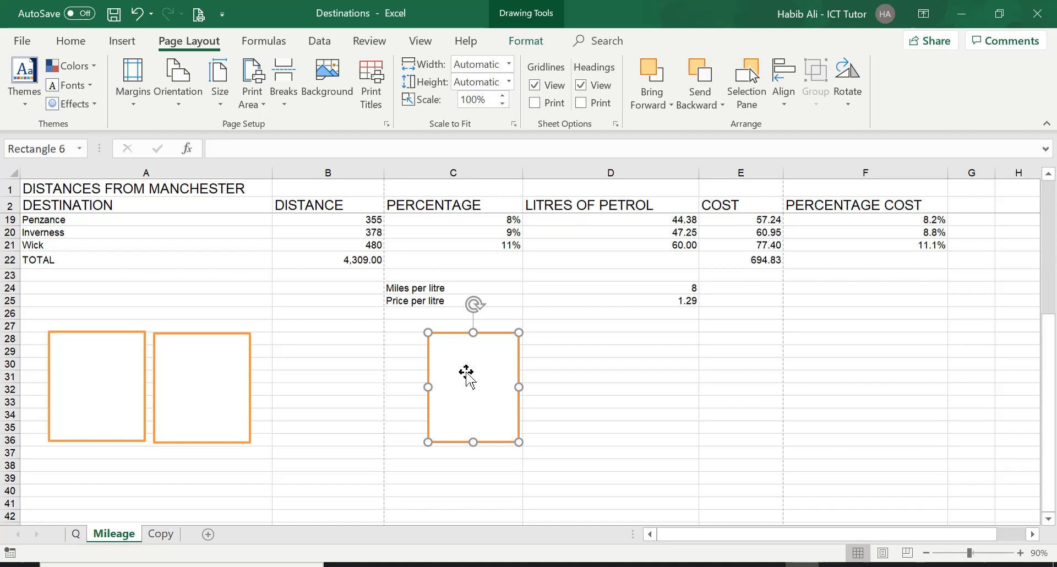
{"action": "left_click_drag", "start_coordinate": [467, 372], "coordinate": [301, 375]}
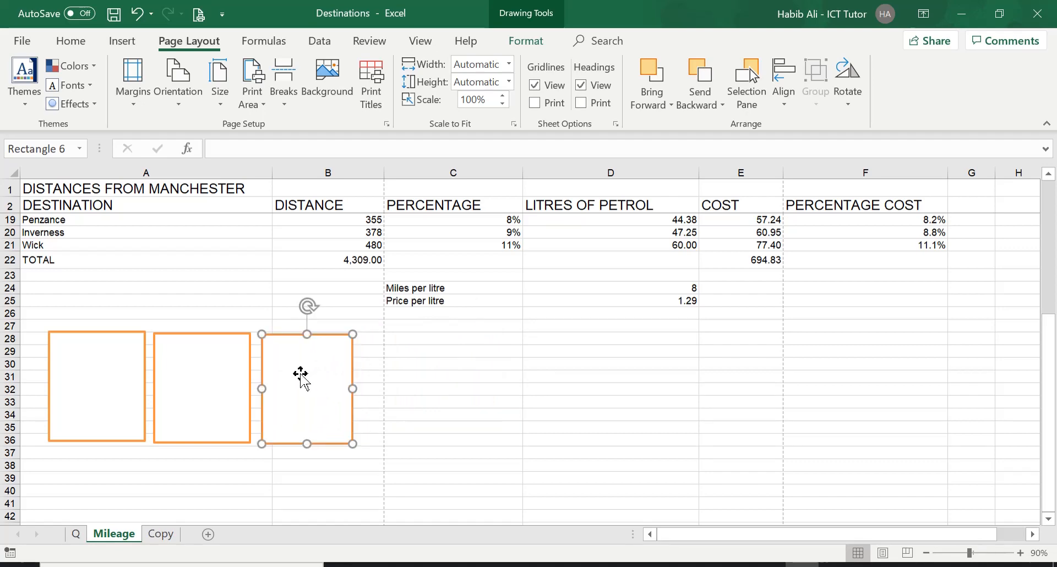
Set the Page Setup scaling to fit 2 page(s) wide by 1 tall with portrait orientation.
{"action": "left_click", "coordinate": [71, 40]}
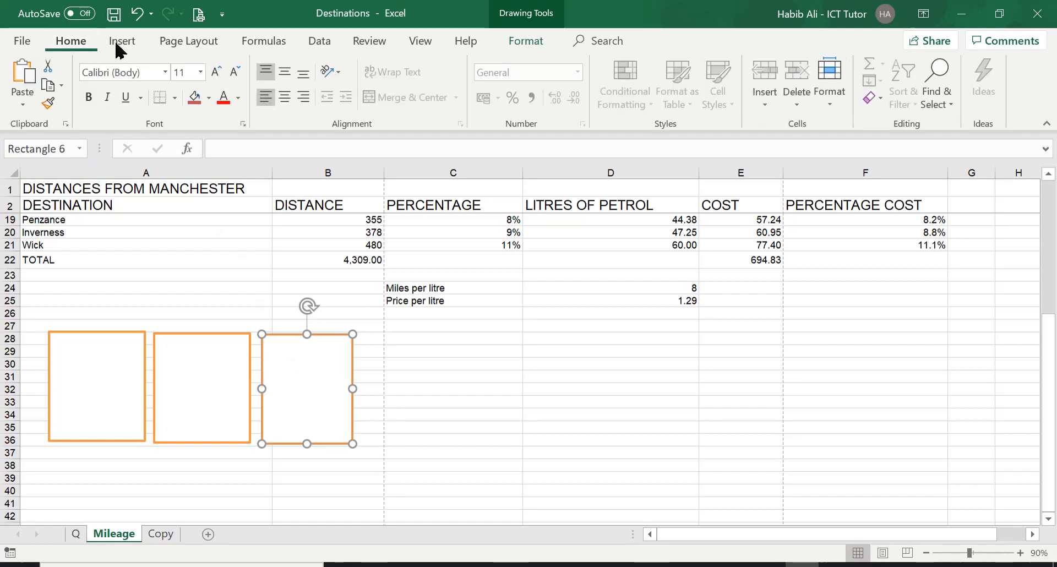
{"action": "left_click", "coordinate": [192, 43]}
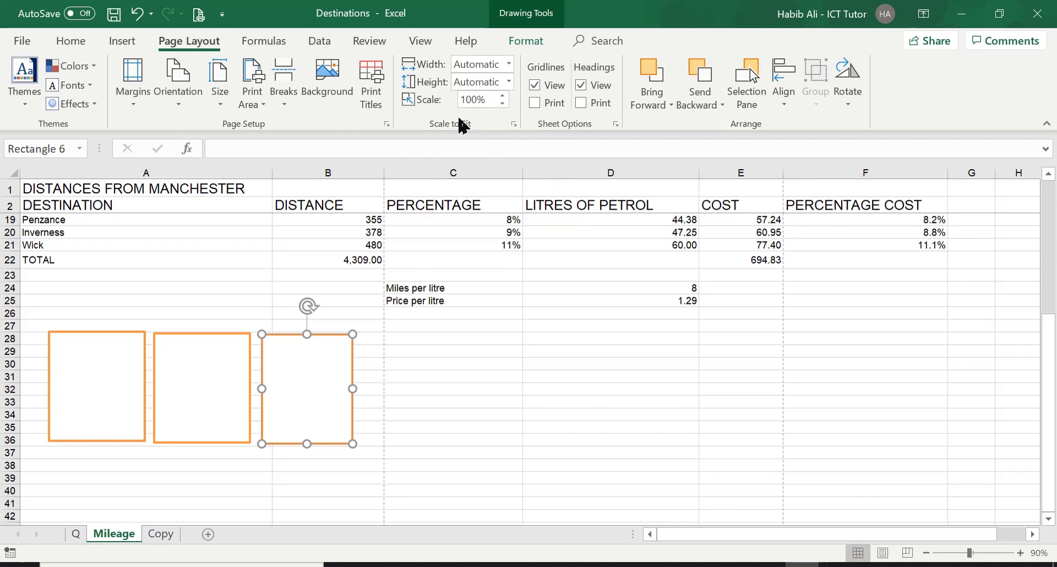
{"action": "left_click", "coordinate": [514, 125]}
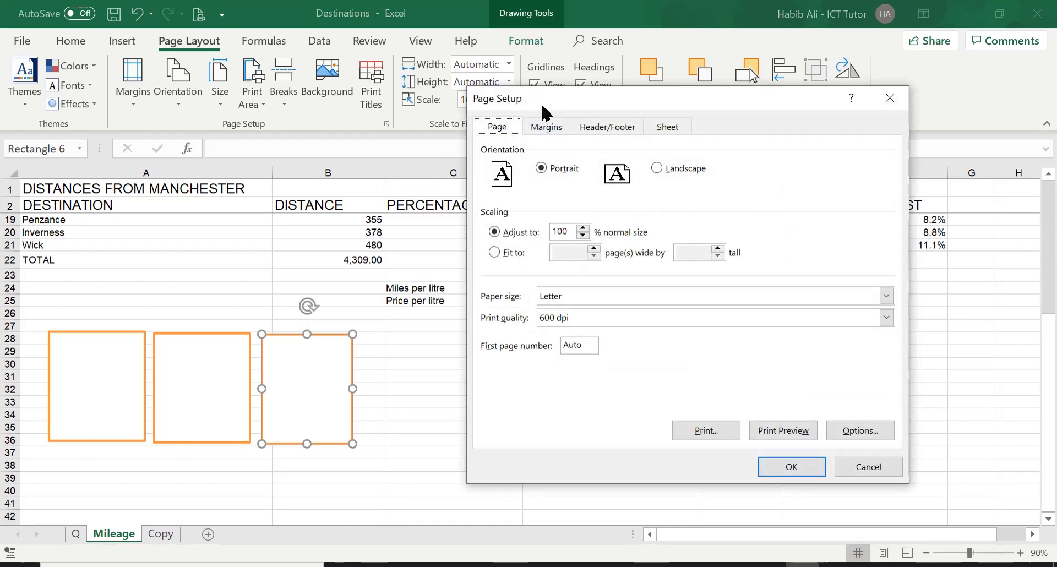
{"action": "mouse_move", "coordinate": [549, 105]}
{"action": "left_mouse_down"}
{"action": "mouse_move", "coordinate": [576, 125]}
{"action": "mouse_move", "coordinate": [550, 118]}
{"action": "left_mouse_up"}
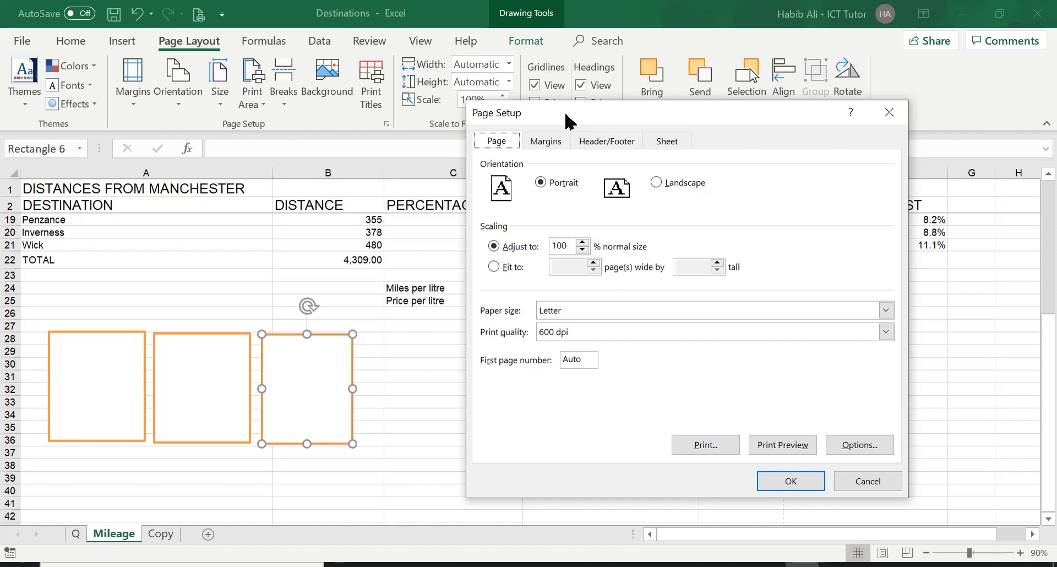
{"action": "left_click_drag", "start_coordinate": [564, 116], "coordinate": [638, 113]}
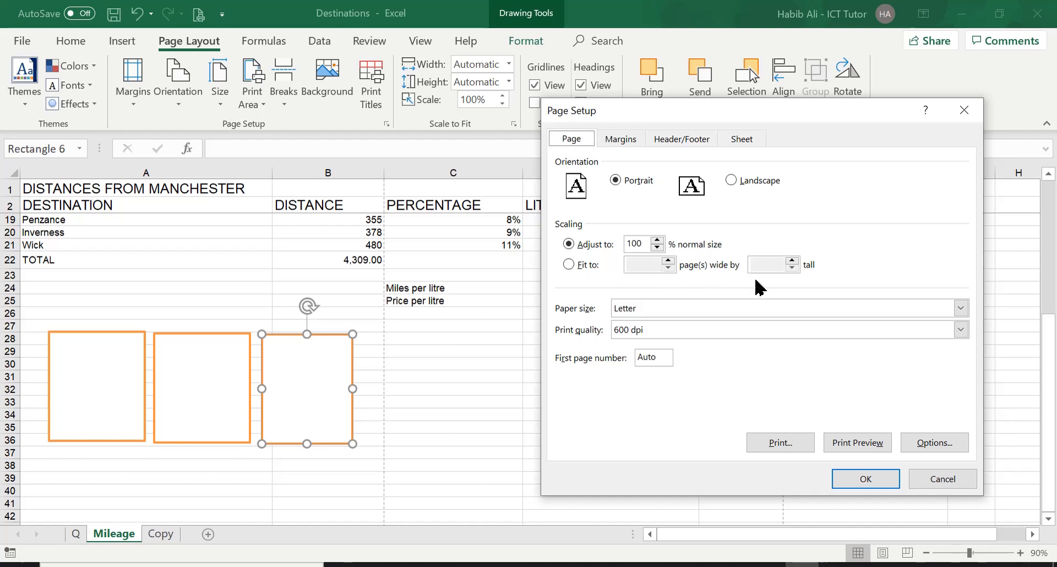
{"action": "left_click", "coordinate": [569, 265]}
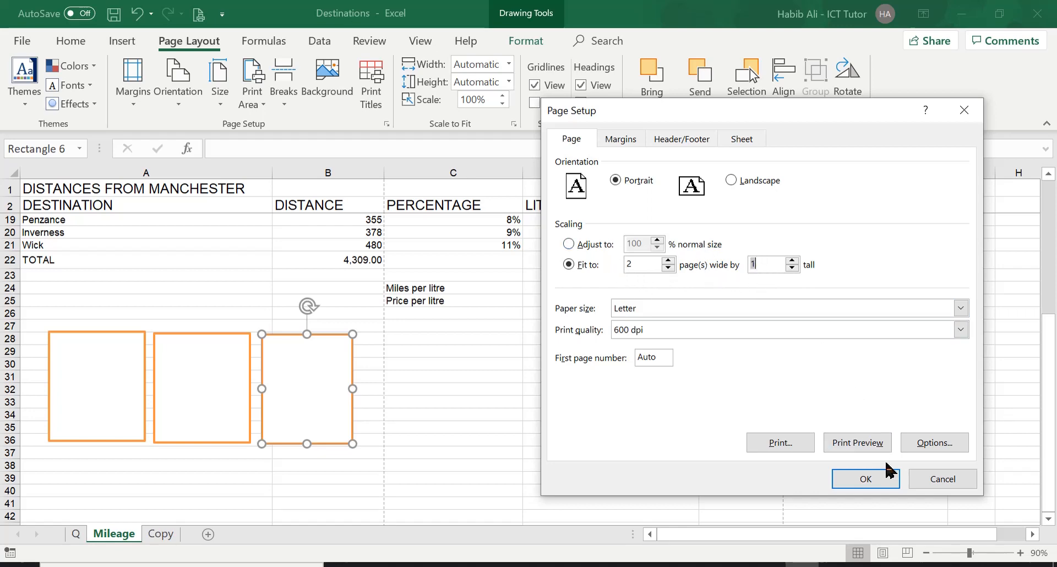
{"action": "left_click", "coordinate": [876, 479]}
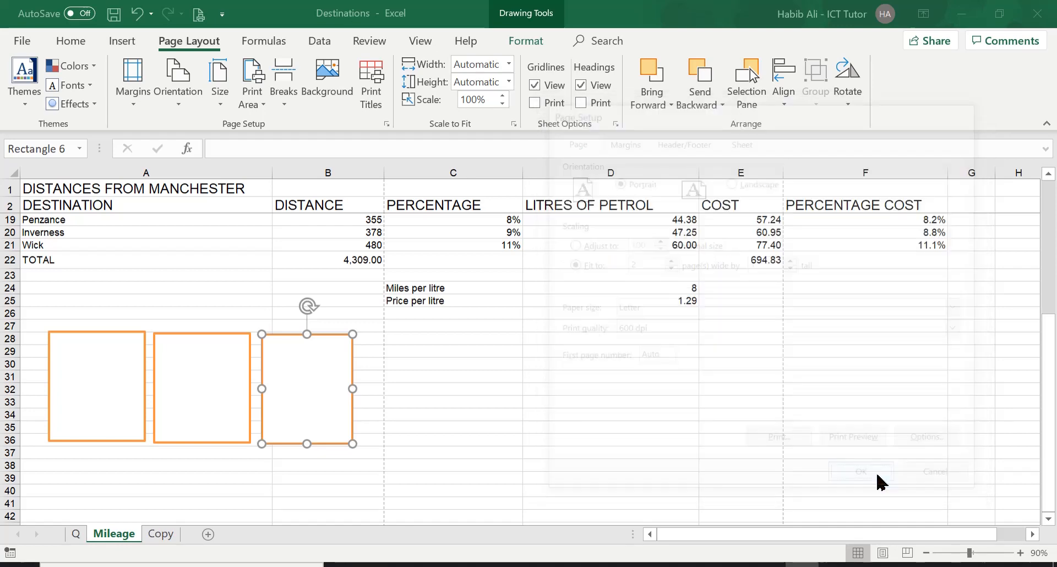
Move the third diagram rectangle over to column C and place the second rectangle below the first.
{"action": "scroll", "coordinate": [303, 403], "scroll_direction": "down", "scroll_amount": 1}
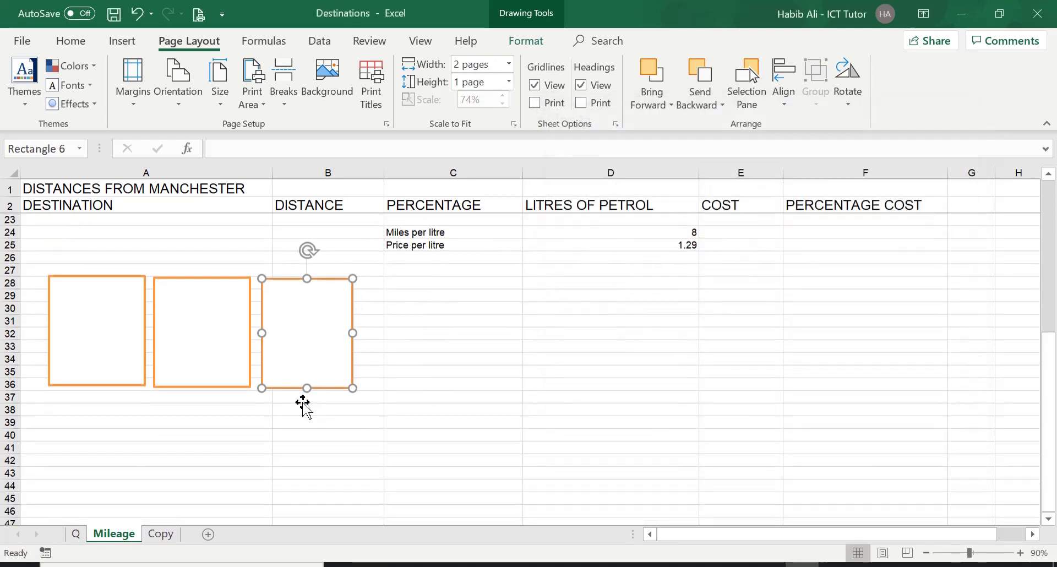
{"action": "left_click_drag", "start_coordinate": [295, 352], "coordinate": [496, 335]}
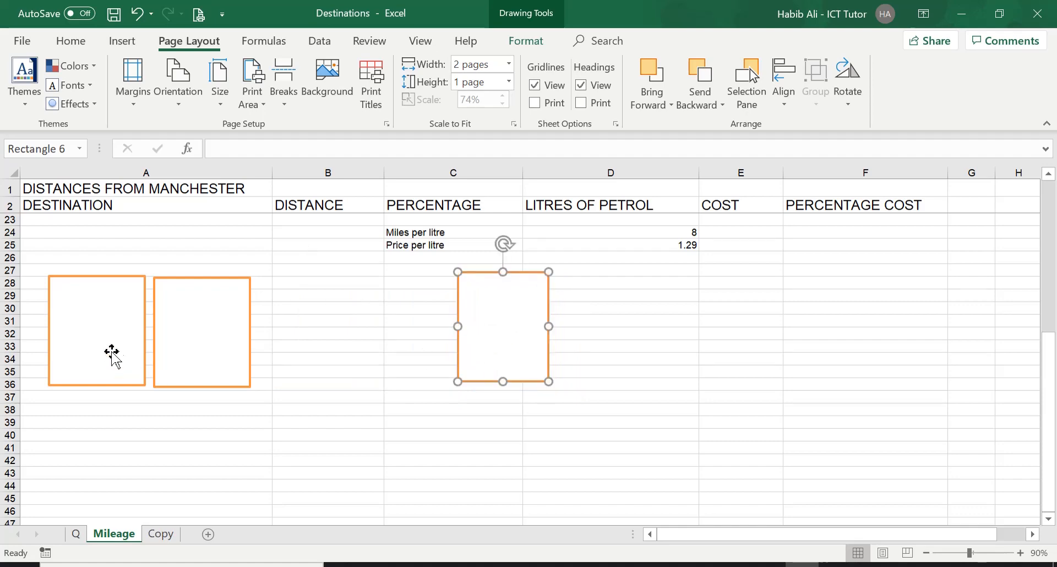
{"action": "left_click_drag", "start_coordinate": [196, 323], "coordinate": [207, 313]}
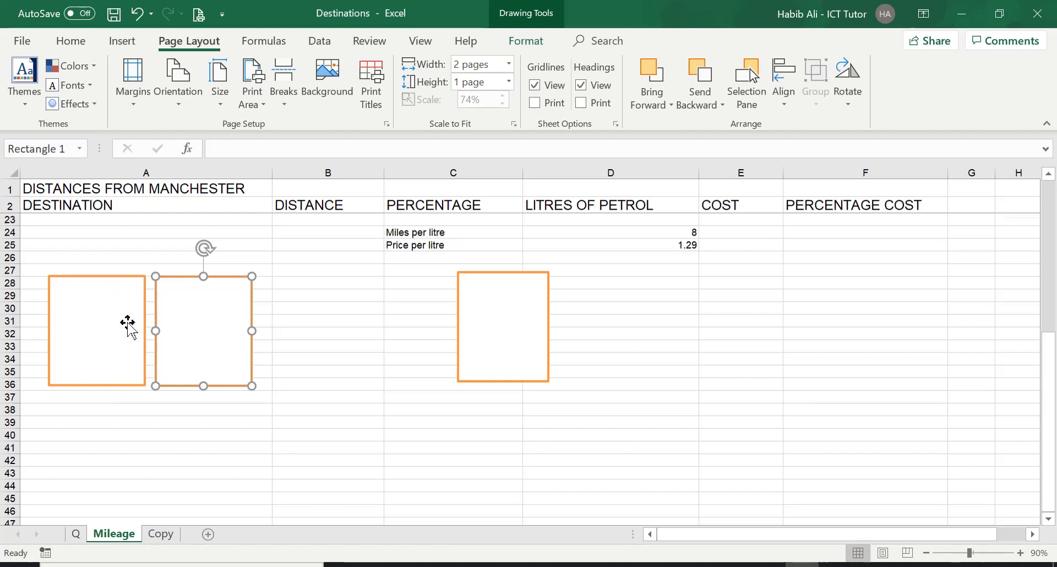
{"action": "scroll", "coordinate": [138, 323], "scroll_direction": "down", "scroll_amount": 2}
{"action": "left_click_drag", "start_coordinate": [212, 276], "coordinate": [99, 385]}
{"action": "left_click", "coordinate": [197, 365]}
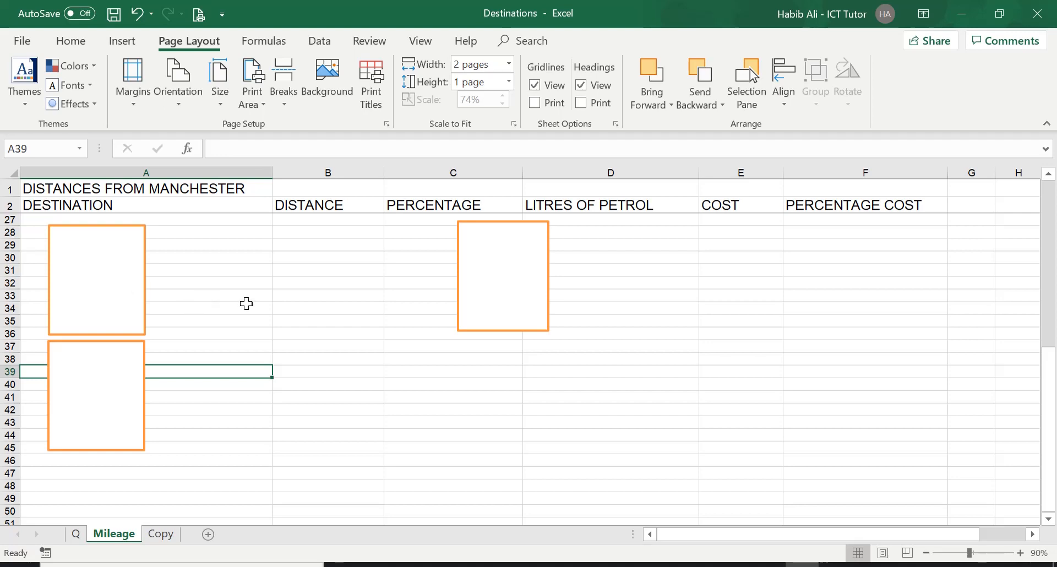
{"action": "scroll", "coordinate": [246, 304], "scroll_direction": "up", "scroll_amount": 7}
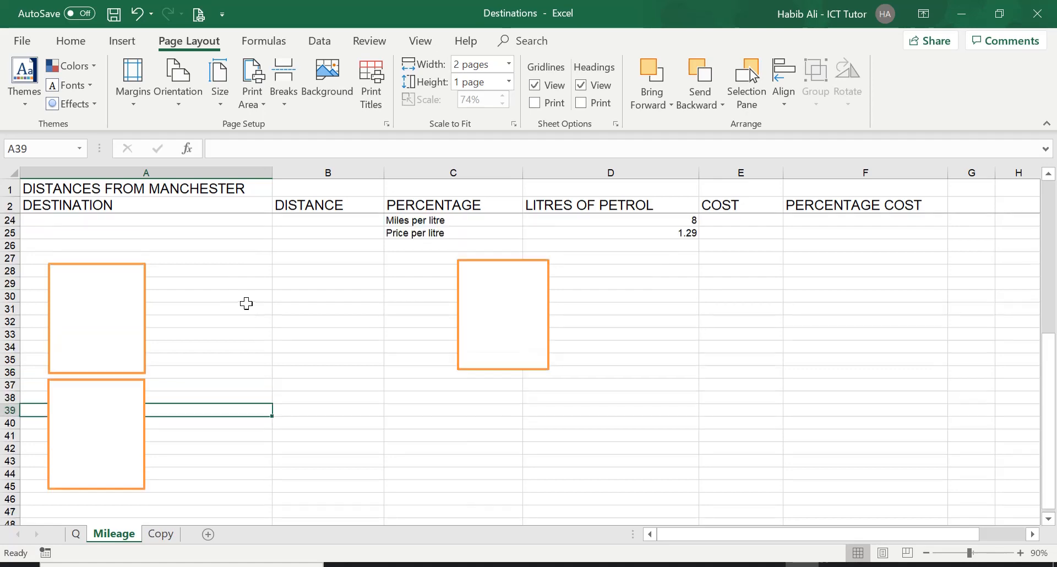
{"action": "scroll", "coordinate": [246, 303], "scroll_direction": "up", "scroll_amount": 1}
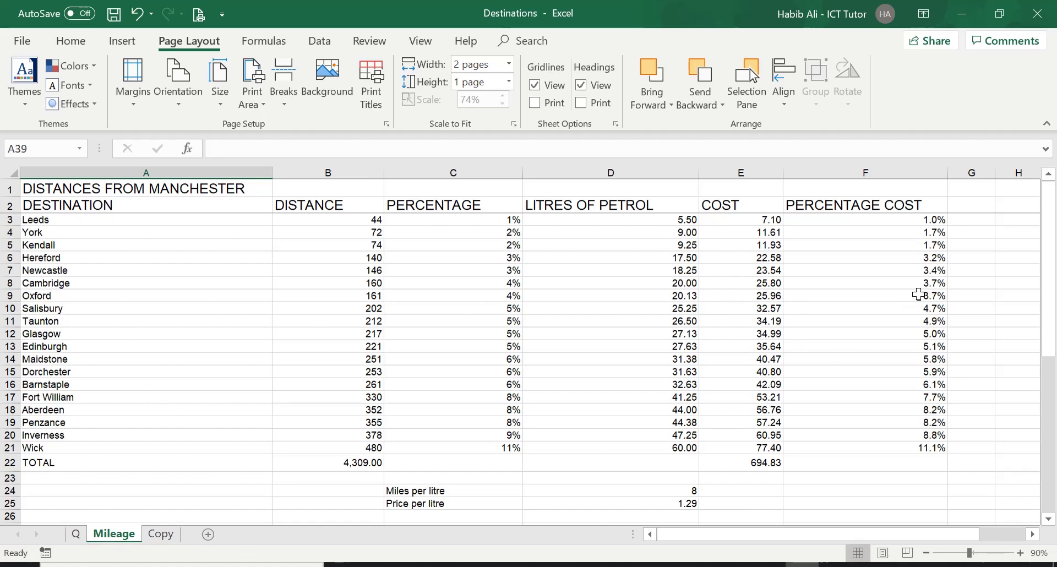
{"action": "scroll", "coordinate": [183, 326], "scroll_direction": "down", "scroll_amount": 4}
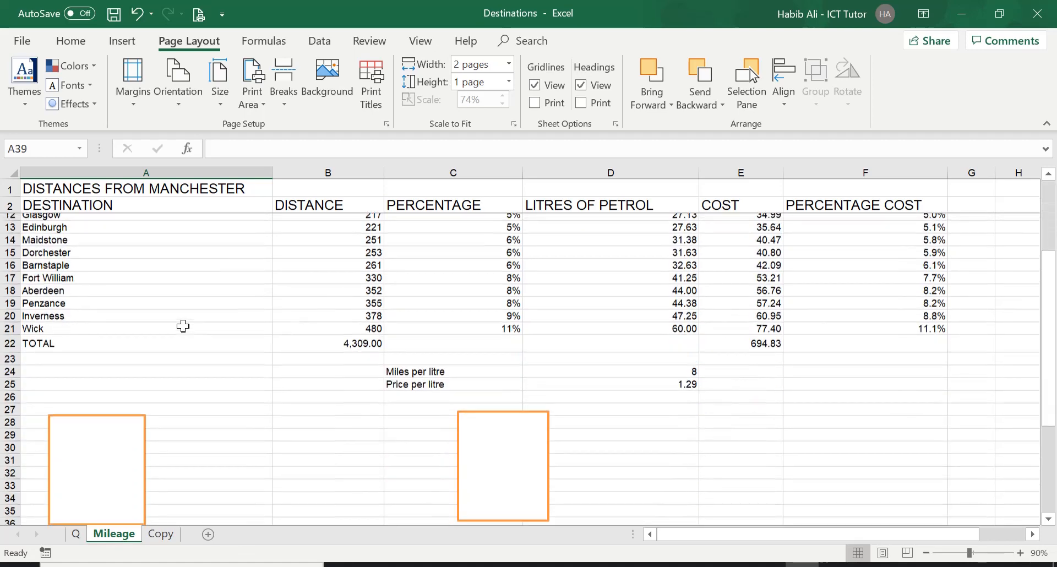
{"action": "scroll", "coordinate": [183, 326], "scroll_direction": "down", "scroll_amount": 3}
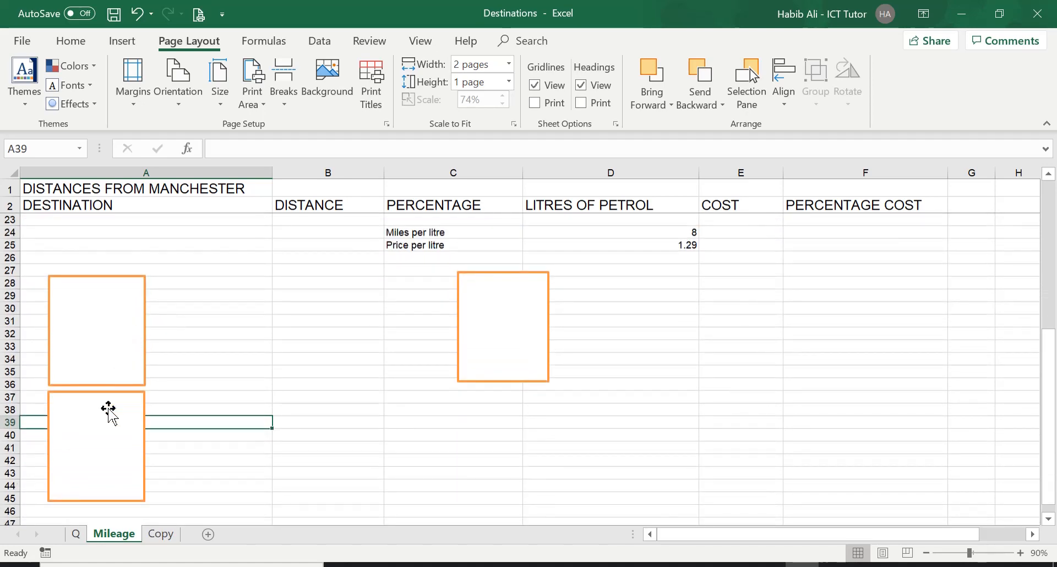
{"action": "mouse_move", "coordinate": [110, 408]}
{"action": "left_mouse_down"}
{"action": "mouse_move", "coordinate": [132, 413]}
{"action": "mouse_move", "coordinate": [235, 348]}
{"action": "mouse_move", "coordinate": [229, 309]}
{"action": "mouse_move", "coordinate": [213, 298]}
{"action": "left_mouse_up"}
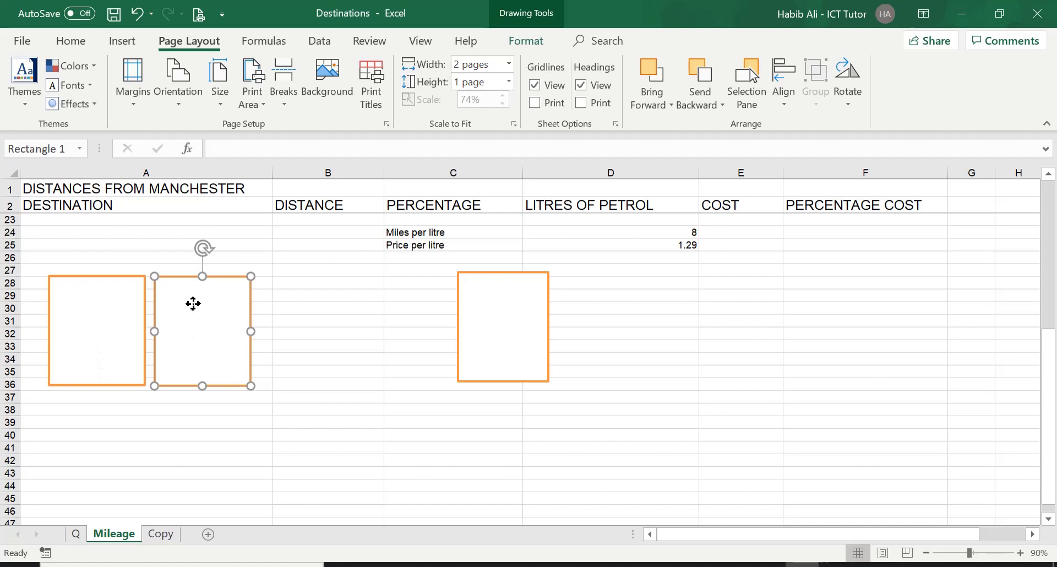
{"action": "left_click_drag", "start_coordinate": [193, 304], "coordinate": [86, 419]}
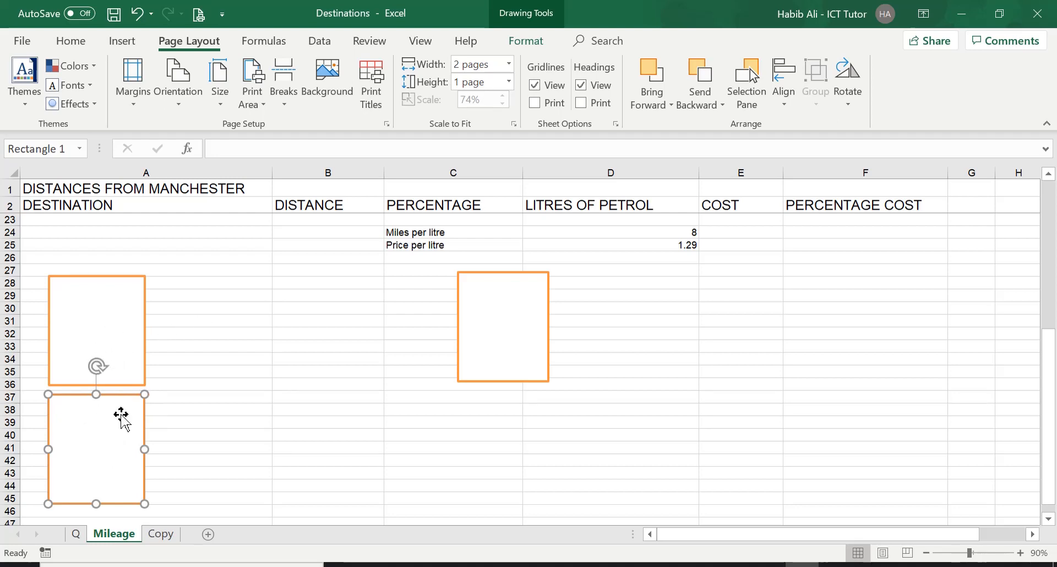
{"action": "scroll", "coordinate": [305, 331], "scroll_direction": "up", "scroll_amount": 7}
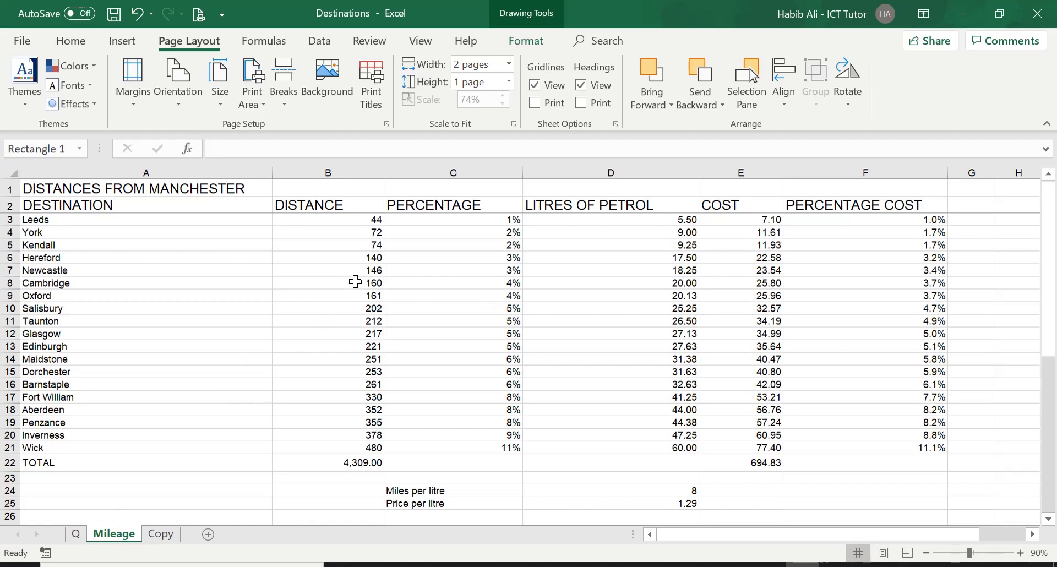
{"action": "scroll", "coordinate": [372, 249], "scroll_direction": "down", "scroll_amount": 2}
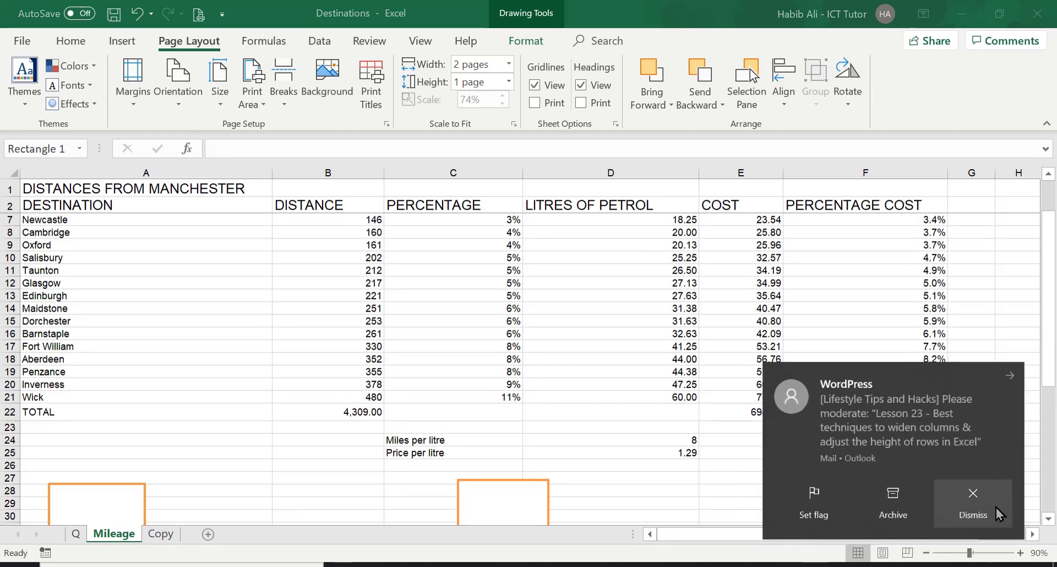
{"action": "left_click", "coordinate": [999, 513]}
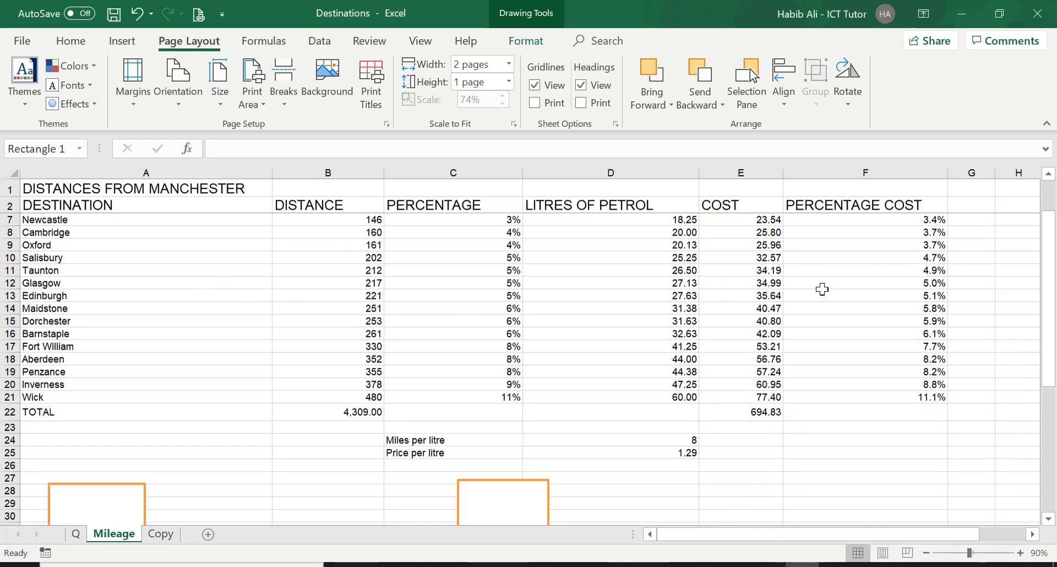
{"action": "scroll", "coordinate": [203, 266], "scroll_direction": "down", "scroll_amount": 5}
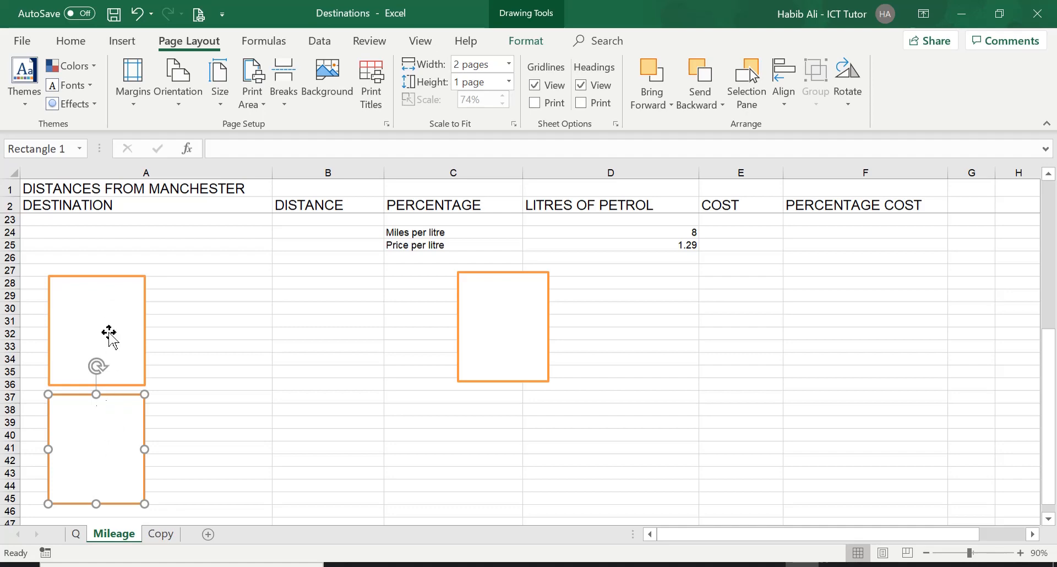
Try fitting the sheet to 1 page wide by 2 pages tall, cancelling the Page Setup change.
{"action": "left_click", "coordinate": [513, 125]}
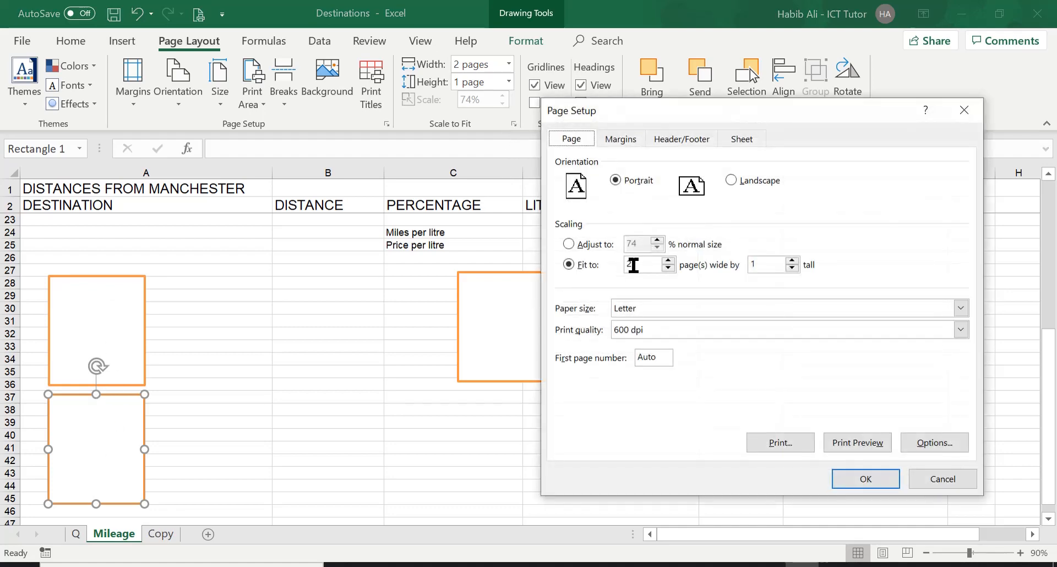
{"action": "left_click", "coordinate": [668, 268]}
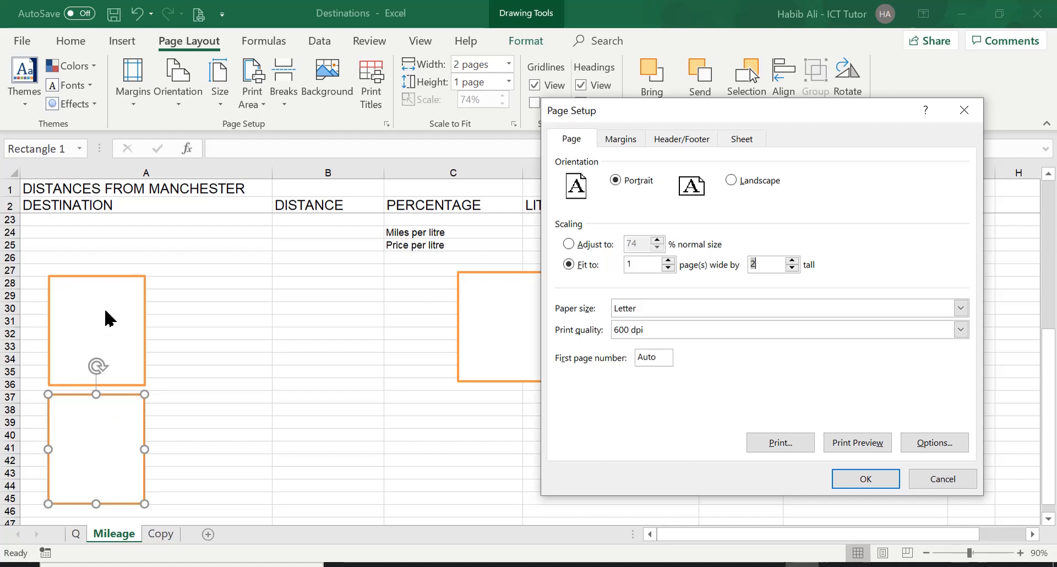
{"action": "left_click", "coordinate": [917, 478]}
Stack the three diagram rectangles vertically one beneath another in column A.
{"action": "left_click_drag", "start_coordinate": [130, 438], "coordinate": [245, 323]}
{"action": "left_click_drag", "start_coordinate": [490, 332], "coordinate": [295, 336]}
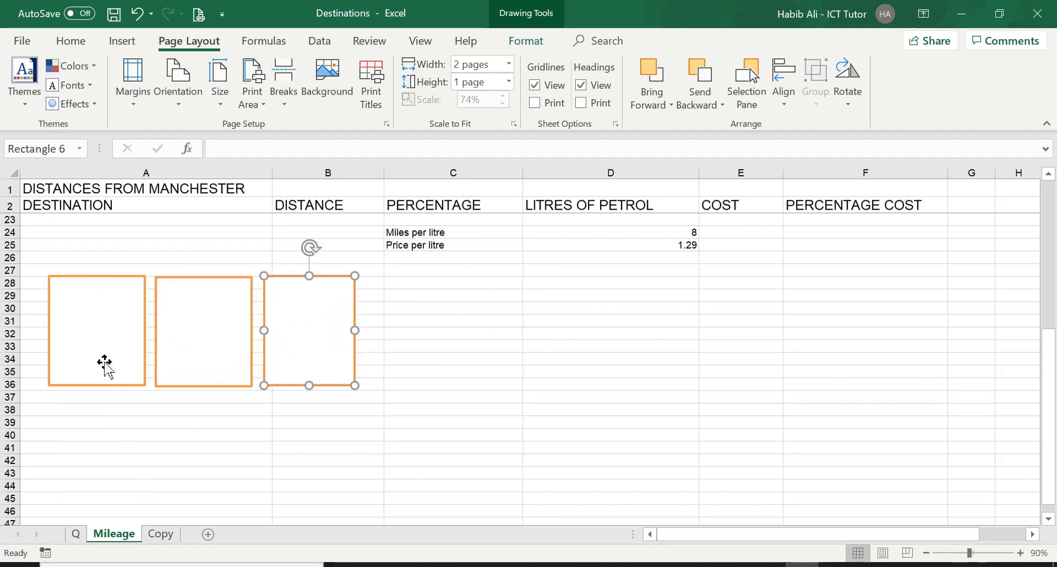
{"action": "left_click", "coordinate": [207, 300]}
{"action": "left_click_drag", "start_coordinate": [208, 300], "coordinate": [101, 415]}
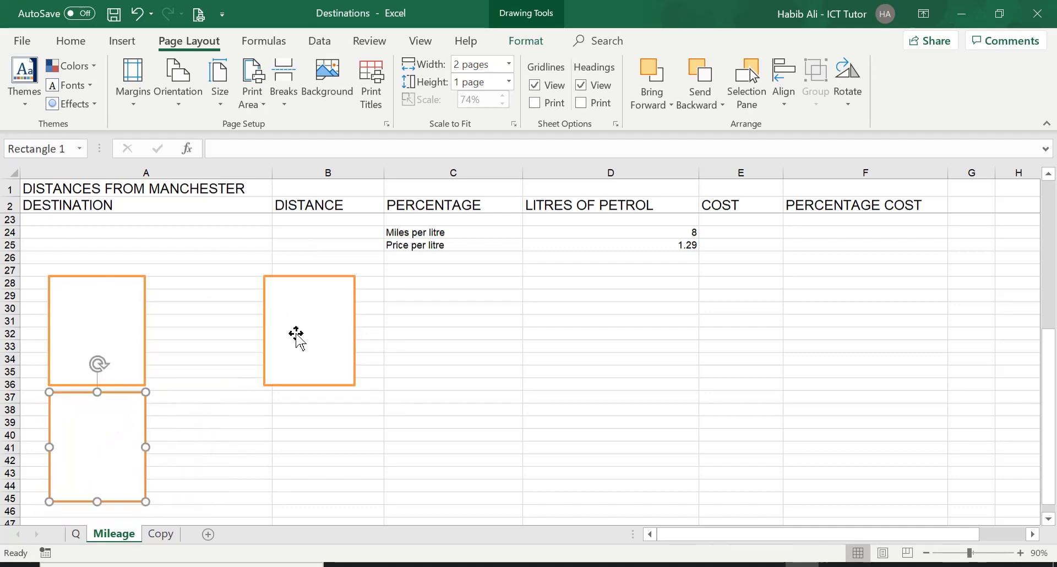
{"action": "left_click_drag", "start_coordinate": [295, 335], "coordinate": [217, 409]}
{"action": "scroll", "coordinate": [325, 371], "scroll_direction": "down", "scroll_amount": 3}
{"action": "left_click_drag", "start_coordinate": [217, 303], "coordinate": [81, 460]}
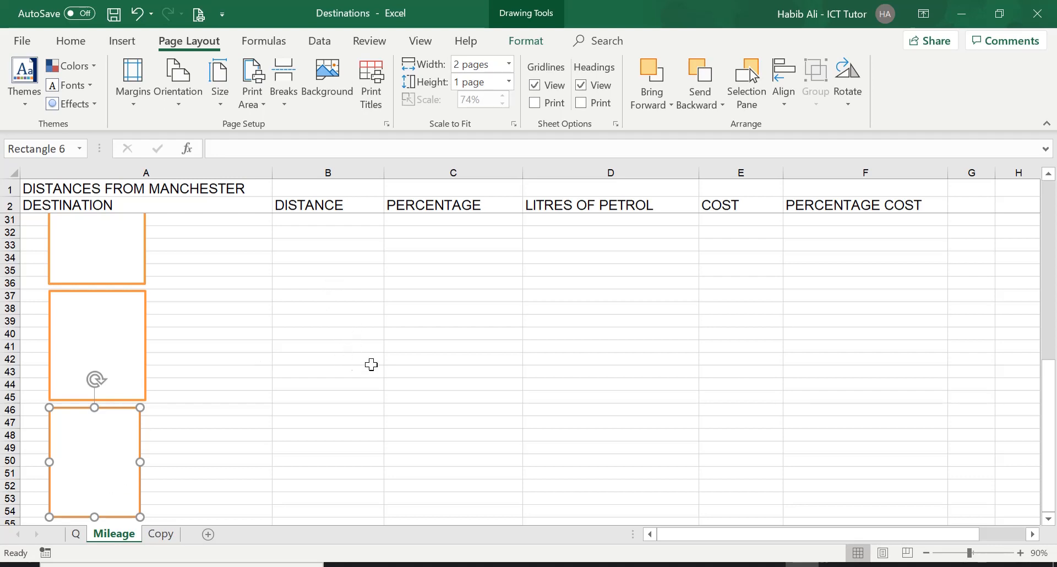
{"action": "scroll", "coordinate": [344, 334], "scroll_direction": "up", "scroll_amount": 4}
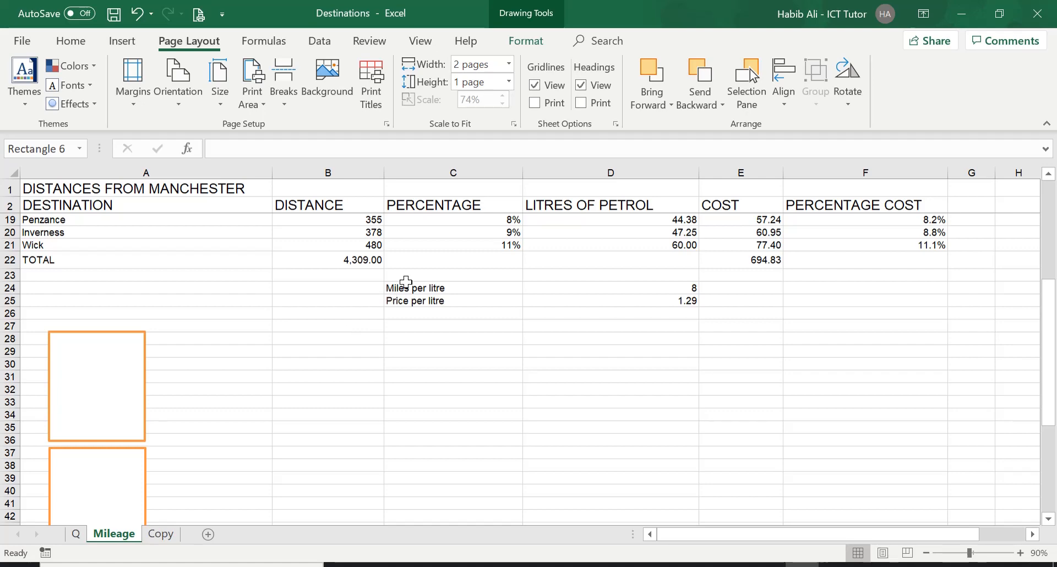
Reset the scaling to Adjust to 100% normal size and open Print Preview.
{"action": "left_click", "coordinate": [514, 125]}
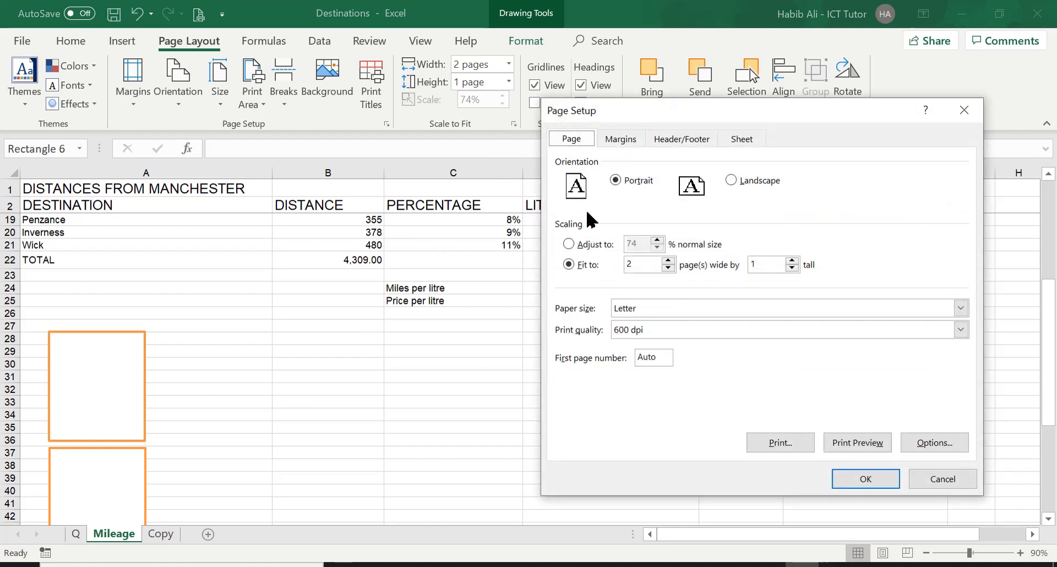
{"action": "left_click", "coordinate": [568, 244]}
{"action": "left_click", "coordinate": [657, 241]}
{"action": "left_click", "coordinate": [657, 242]}
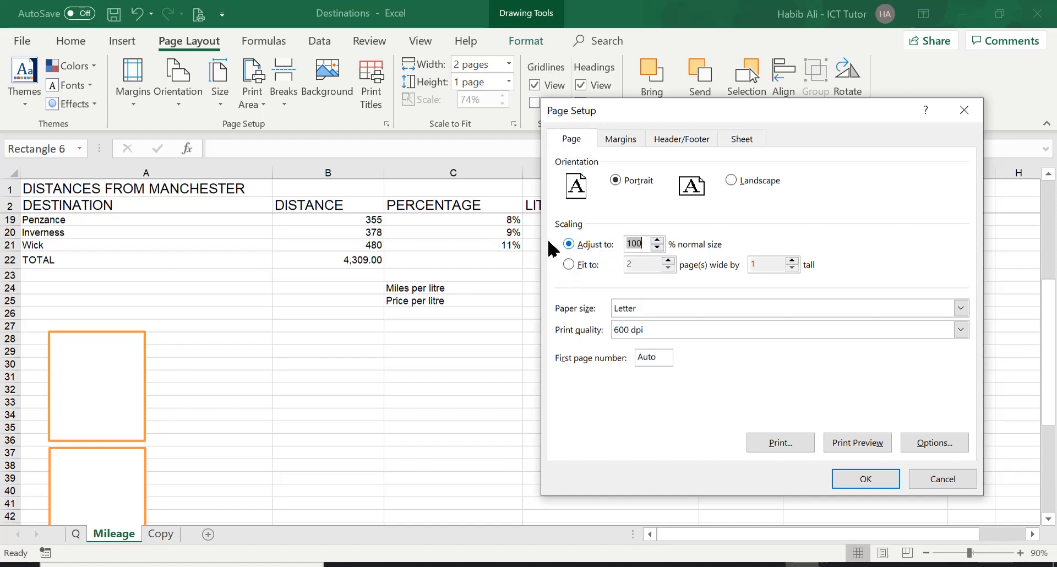
{"action": "left_click", "coordinate": [875, 443]}
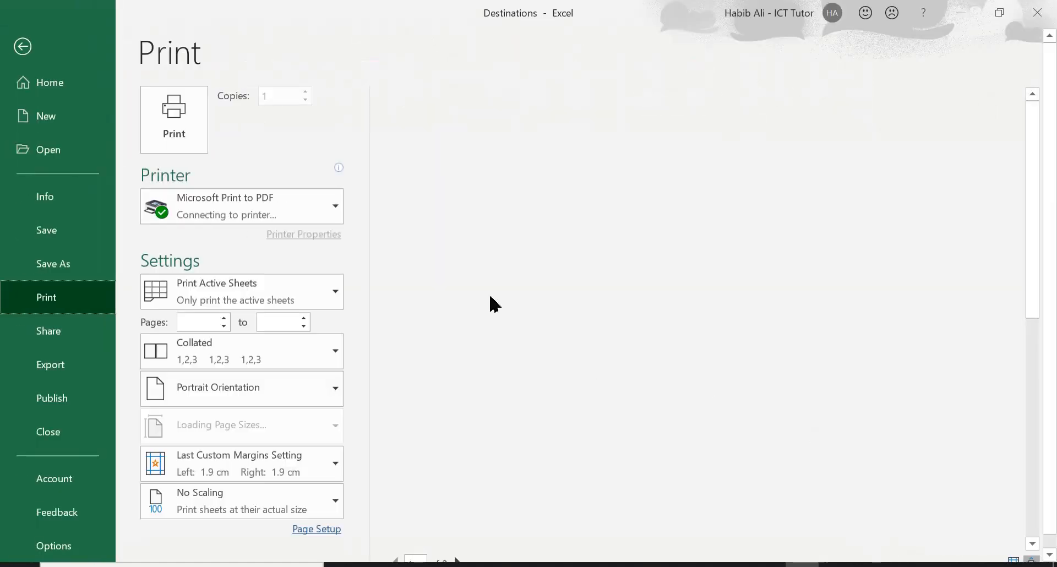
Close the preview and delete the three diagram rectangles from column A of the Mileage sheet.
{"action": "scroll", "coordinate": [432, 260], "scroll_direction": "down", "scroll_amount": 1}
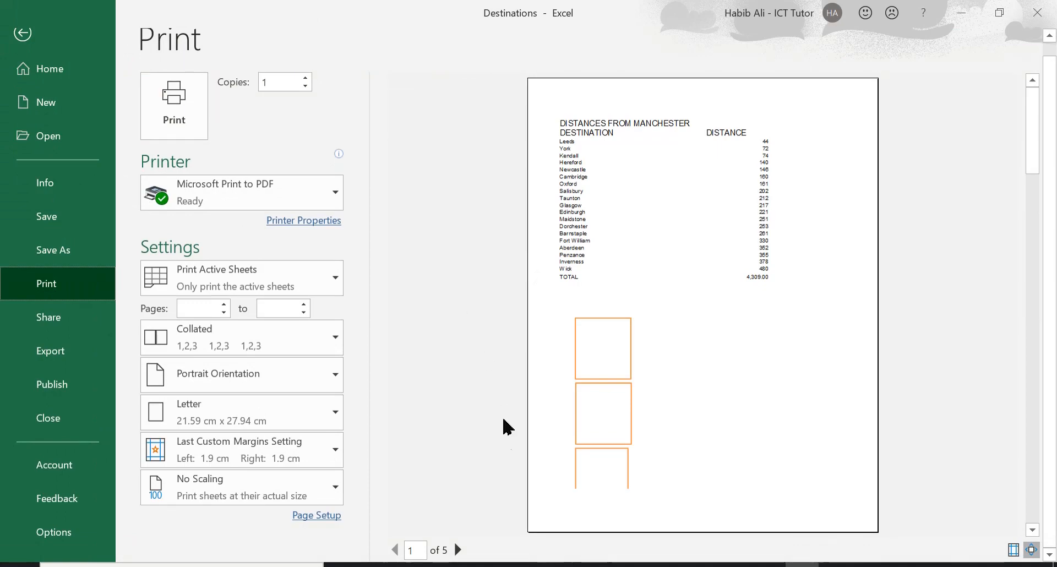
{"action": "left_click", "coordinate": [21, 35]}
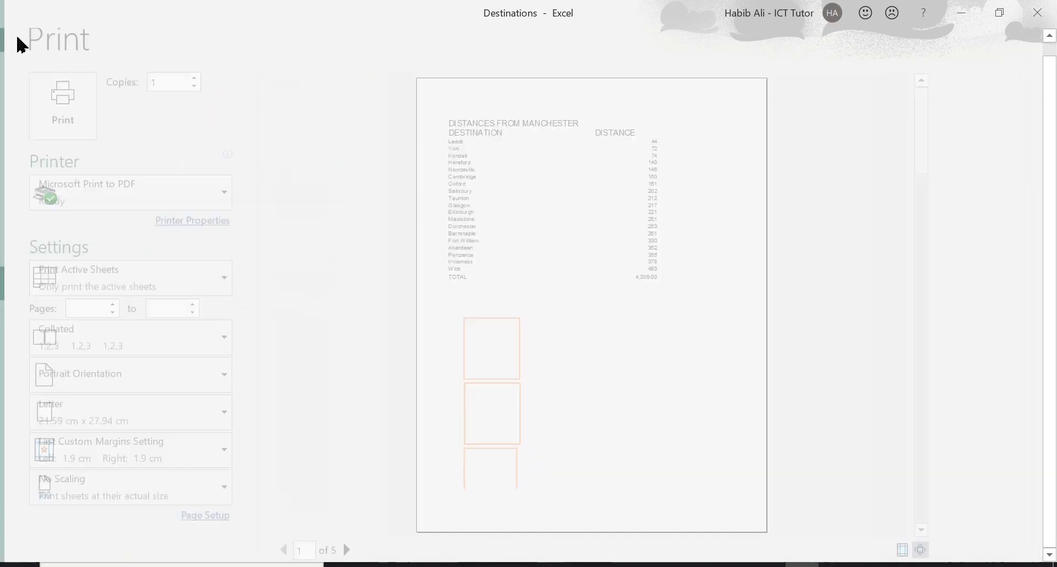
{"action": "left_click", "coordinate": [112, 401]}
{"action": "key", "text": "Delete"}
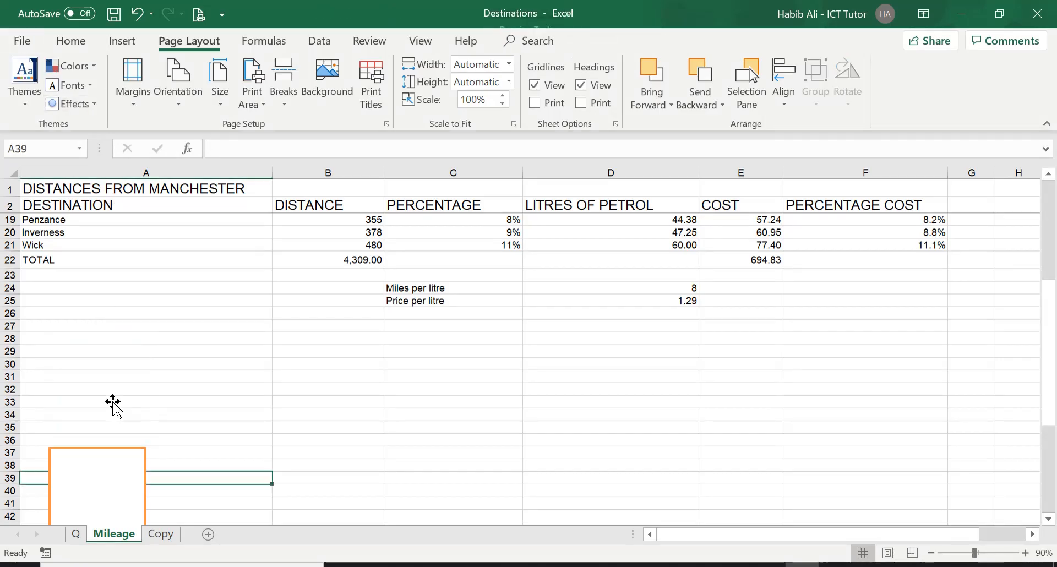
{"action": "left_click", "coordinate": [127, 488]}
{"action": "key", "text": "Delete"}
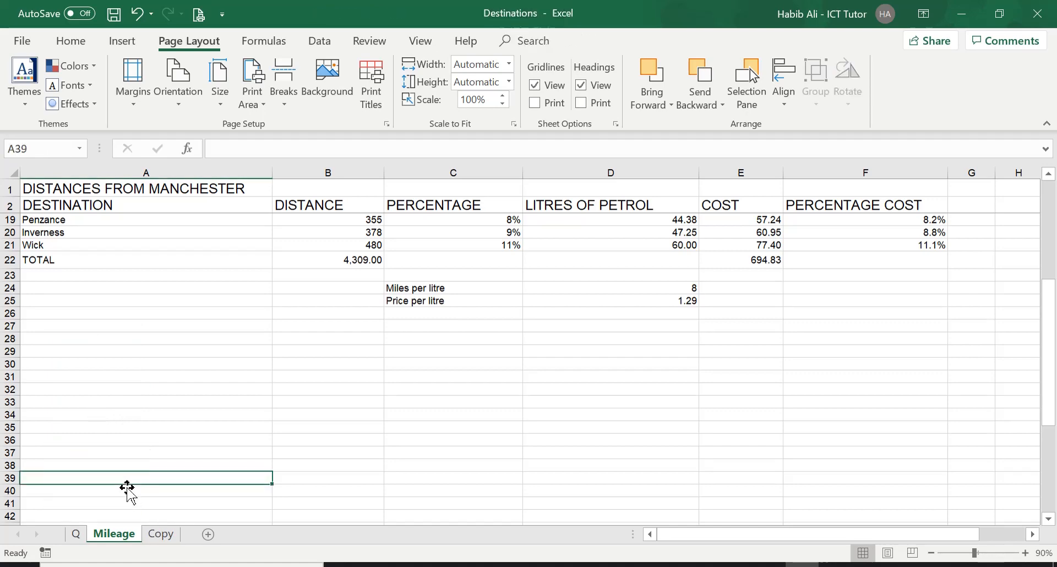
{"action": "scroll", "coordinate": [167, 461], "scroll_direction": "down", "scroll_amount": 3}
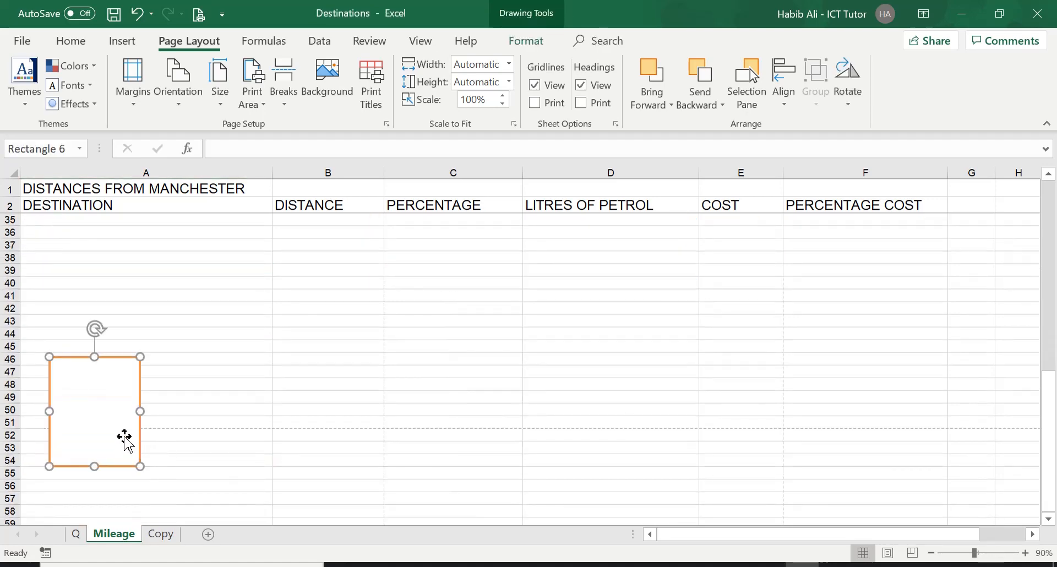
{"action": "key", "text": "Delete"}
{"action": "scroll", "coordinate": [269, 420], "scroll_direction": "up", "scroll_amount": 11}
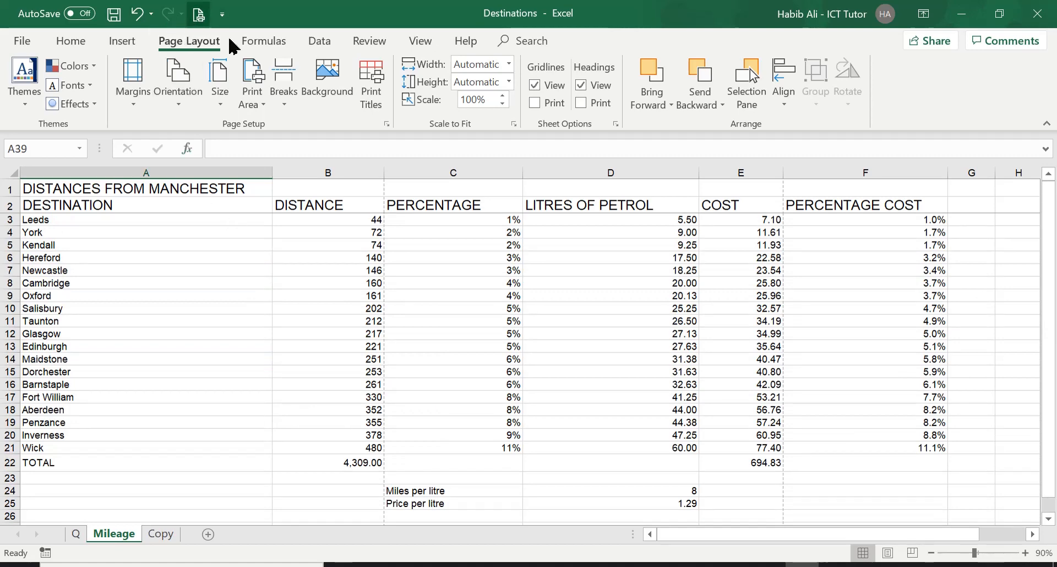
Open Page Setup and page through the Print Preview of the sheet at 100% scaling.
{"action": "left_click", "coordinate": [514, 124]}
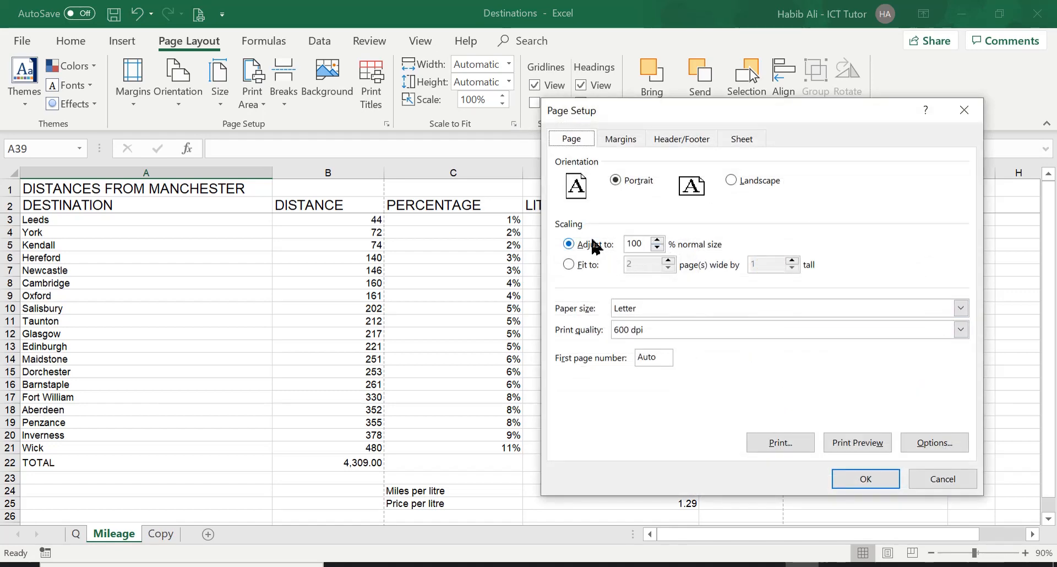
{"action": "left_click", "coordinate": [880, 444]}
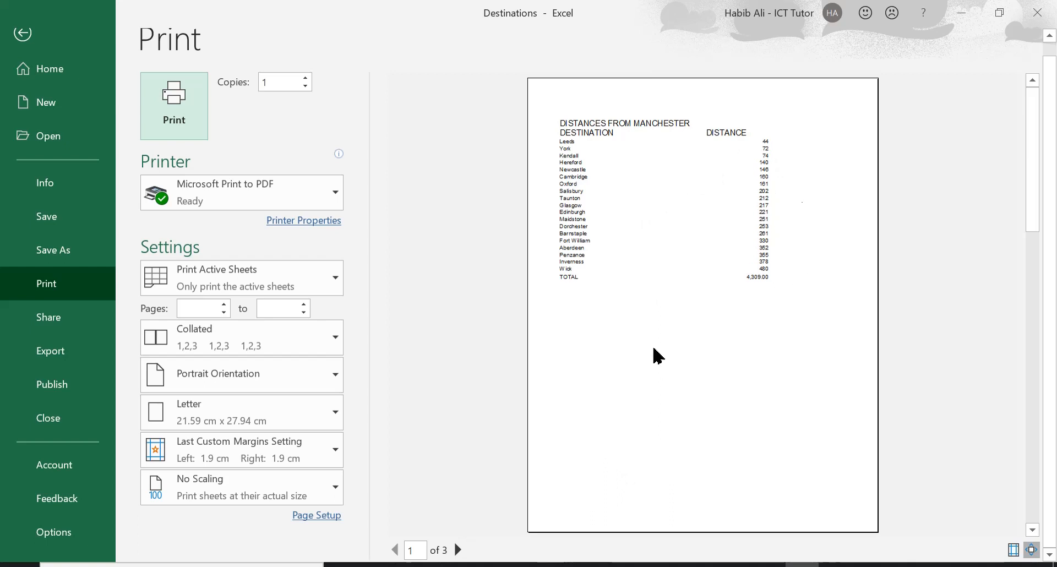
{"action": "left_click", "coordinate": [456, 549]}
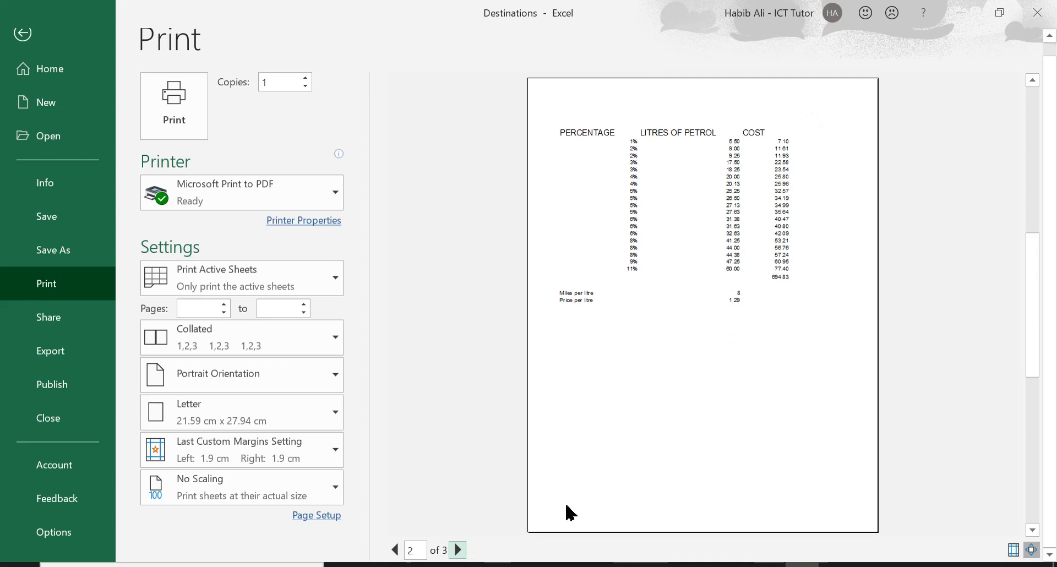
{"action": "left_click", "coordinate": [458, 550]}
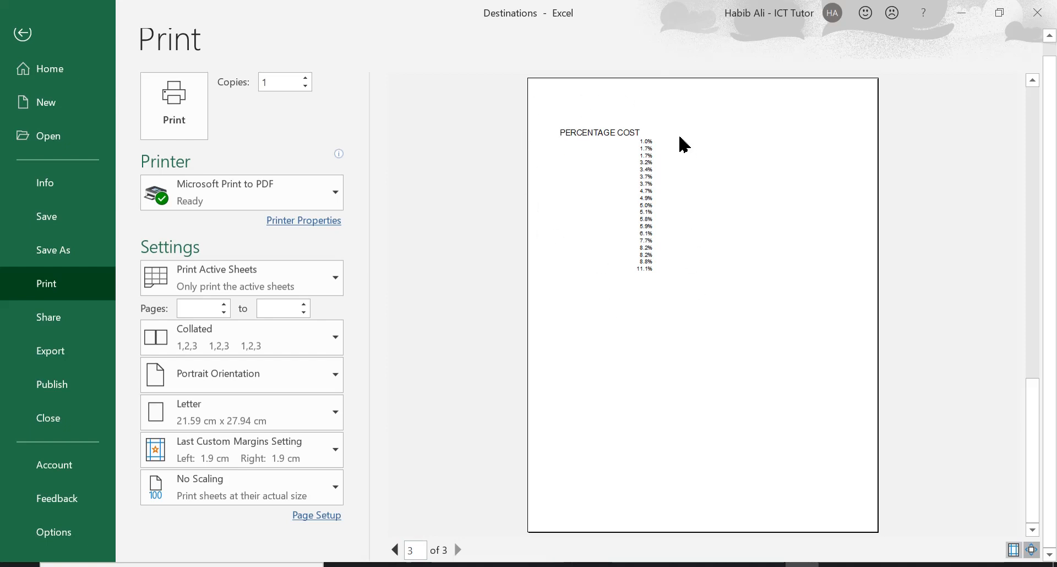
{"action": "left_click", "coordinate": [23, 34]}
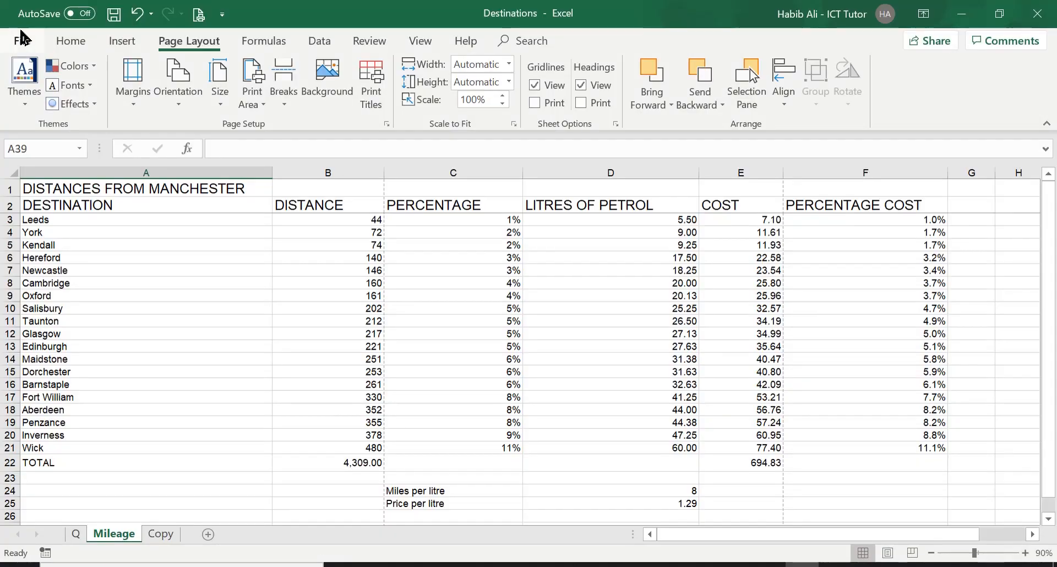
Fit the sheet to 2 pages wide by 1 page tall in Page Setup and review both pages in Print Preview.
{"action": "left_click", "coordinate": [514, 124]}
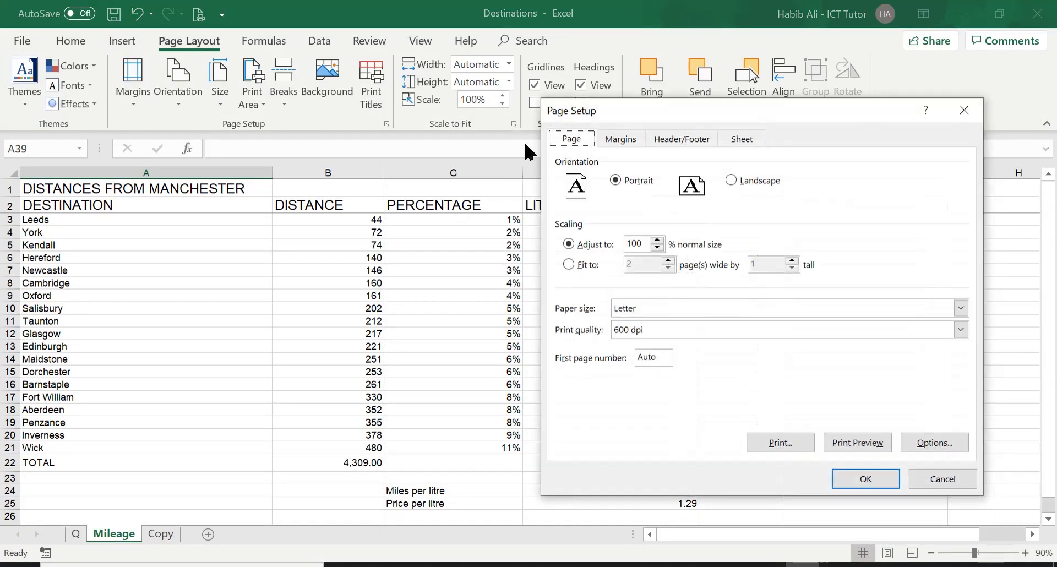
{"action": "left_click", "coordinate": [570, 265]}
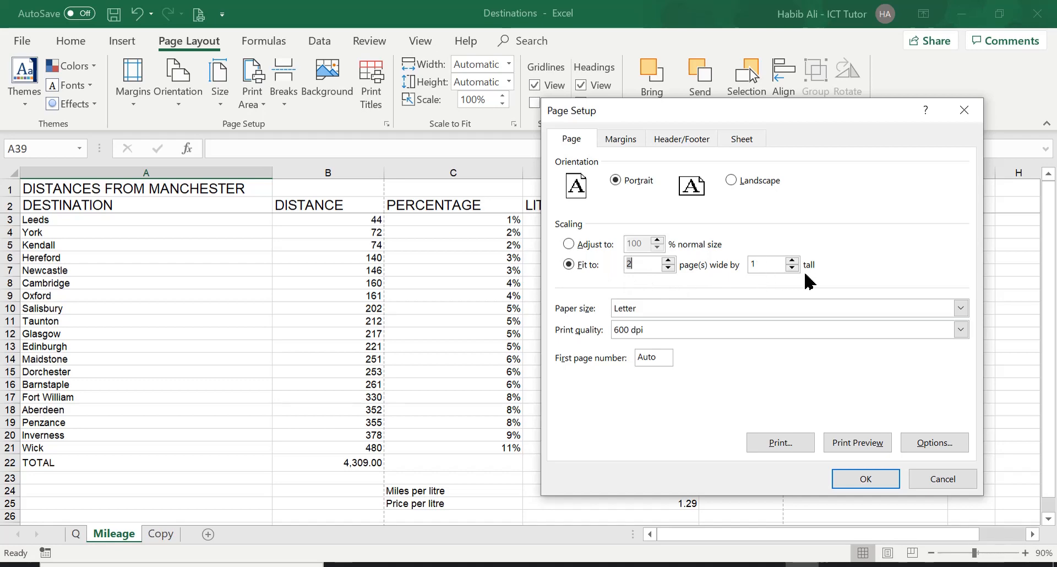
{"action": "left_click", "coordinate": [869, 444]}
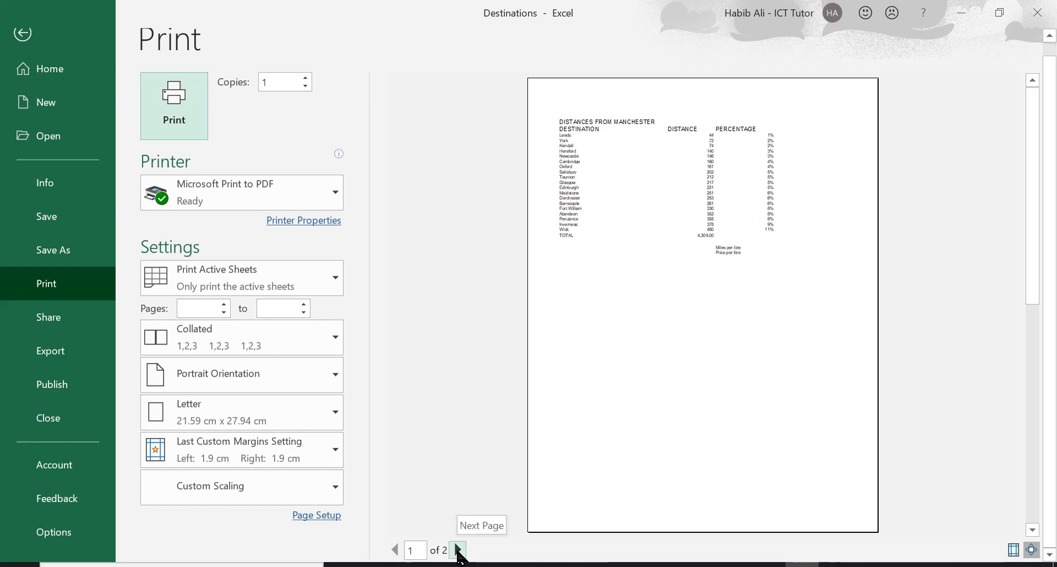
{"action": "left_click", "coordinate": [458, 551]}
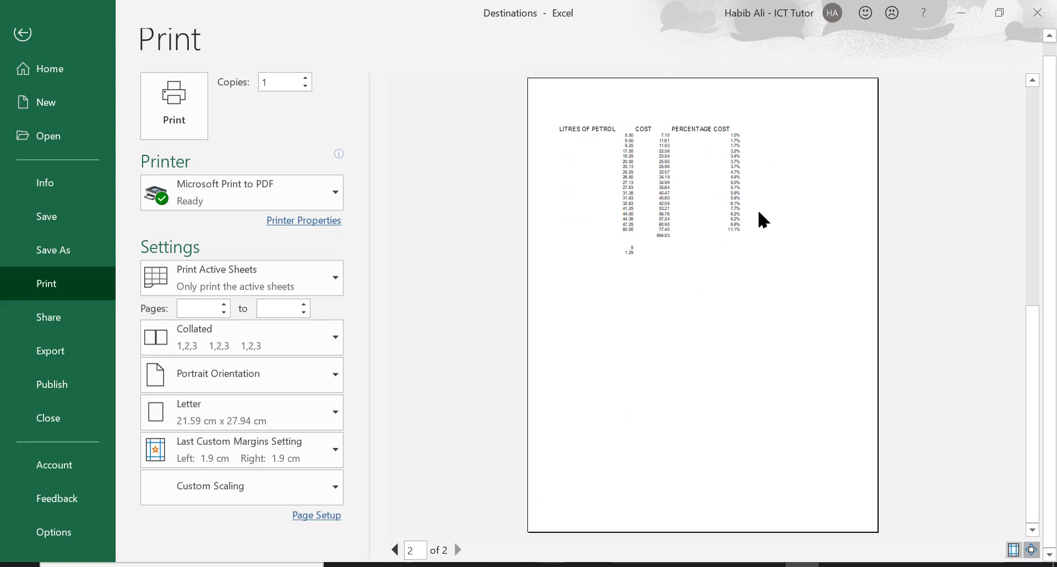
{"action": "left_click", "coordinate": [456, 548]}
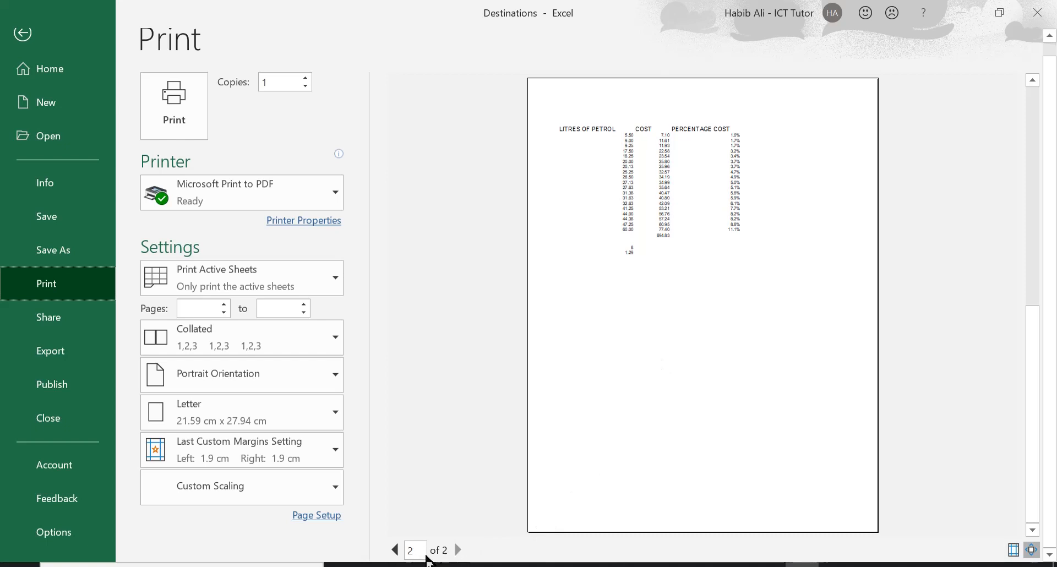
{"action": "left_click", "coordinate": [23, 34]}
{"action": "left_click", "coordinate": [22, 41]}
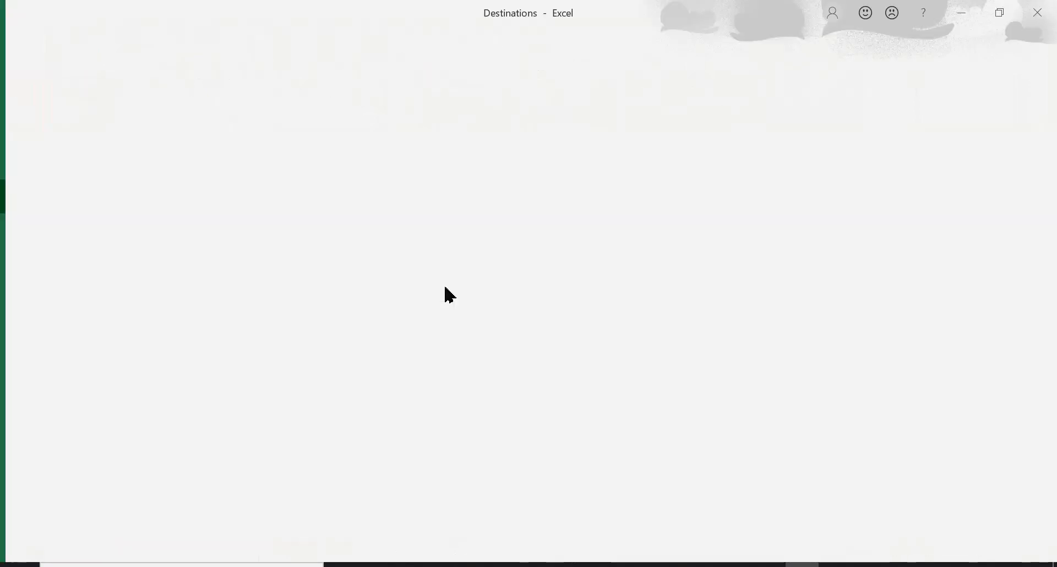
{"action": "left_click", "coordinate": [22, 45]}
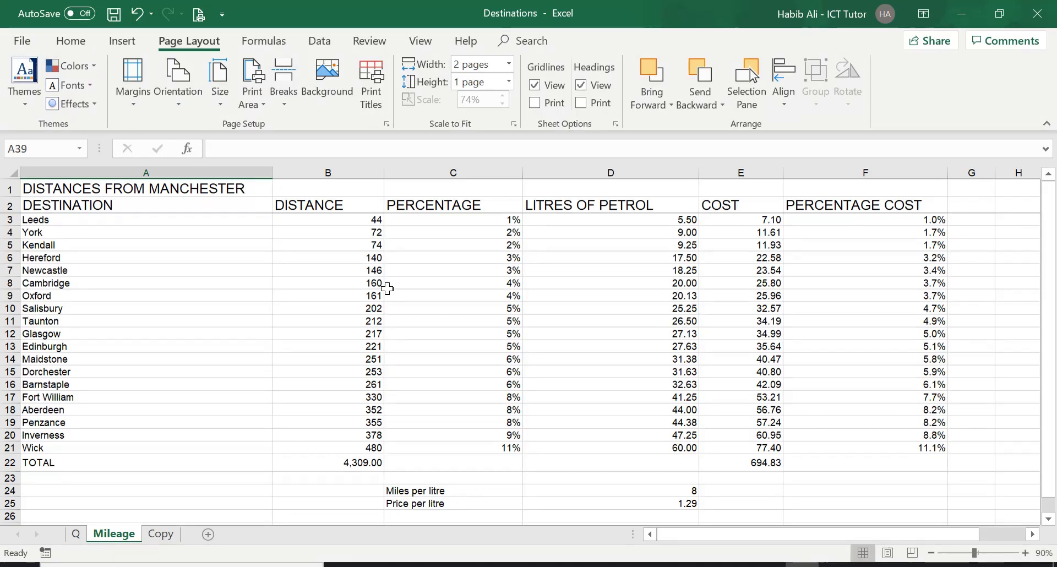
Jump to the top of the sheet and reread the task on the Q sheet, then return to Mileage.
{"action": "scroll", "coordinate": [385, 292], "scroll_direction": "down", "scroll_amount": 3}
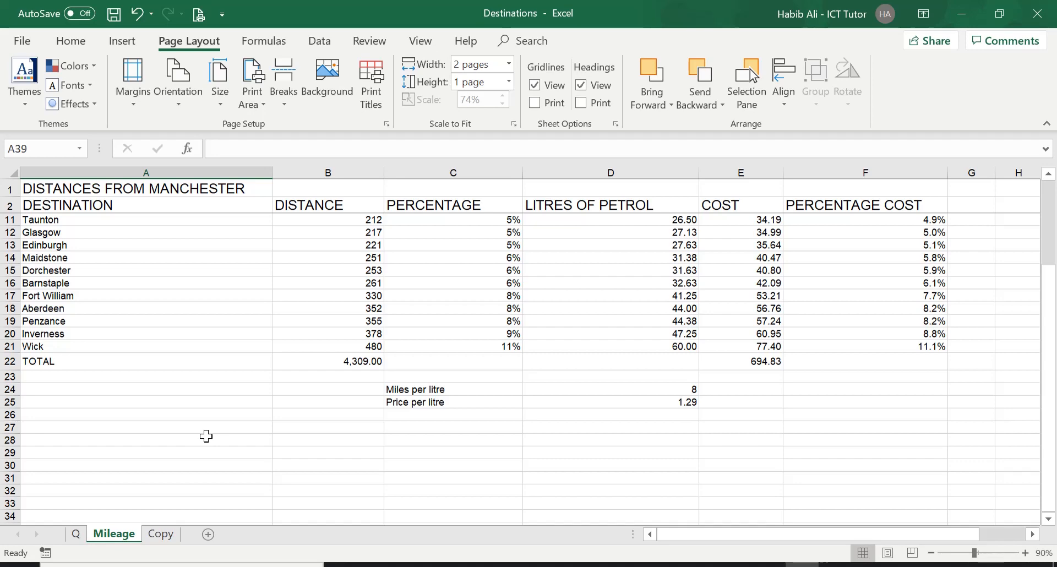
{"action": "key", "text": "ctrl+Home"}
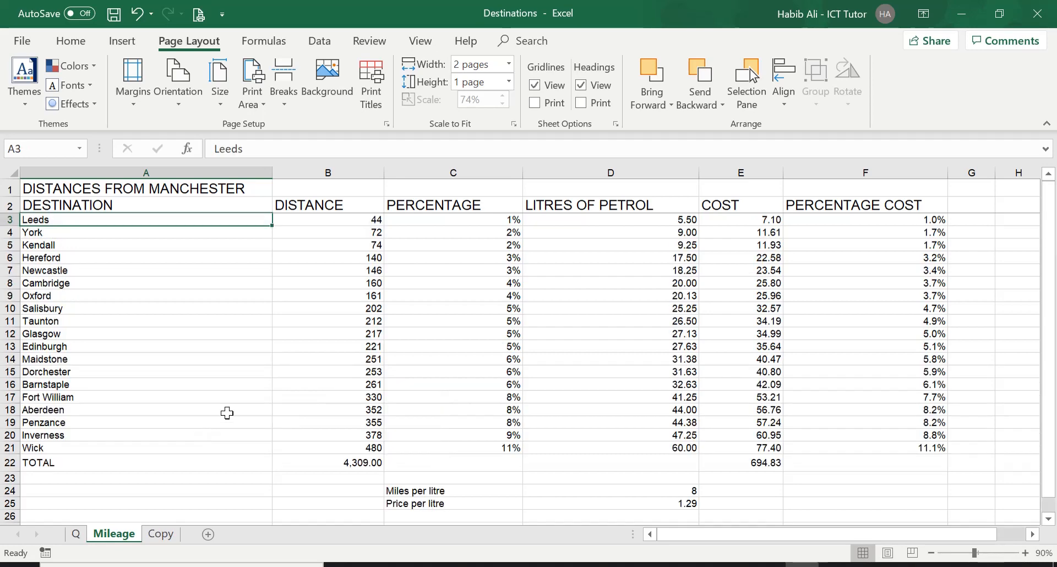
{"action": "left_click", "coordinate": [76, 534]}
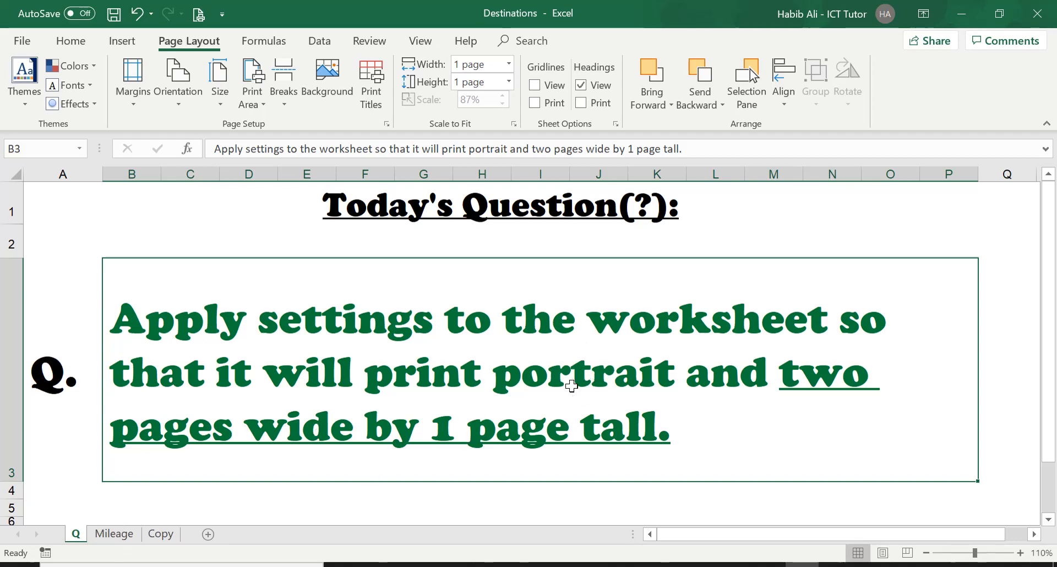
{"action": "left_click", "coordinate": [135, 533]}
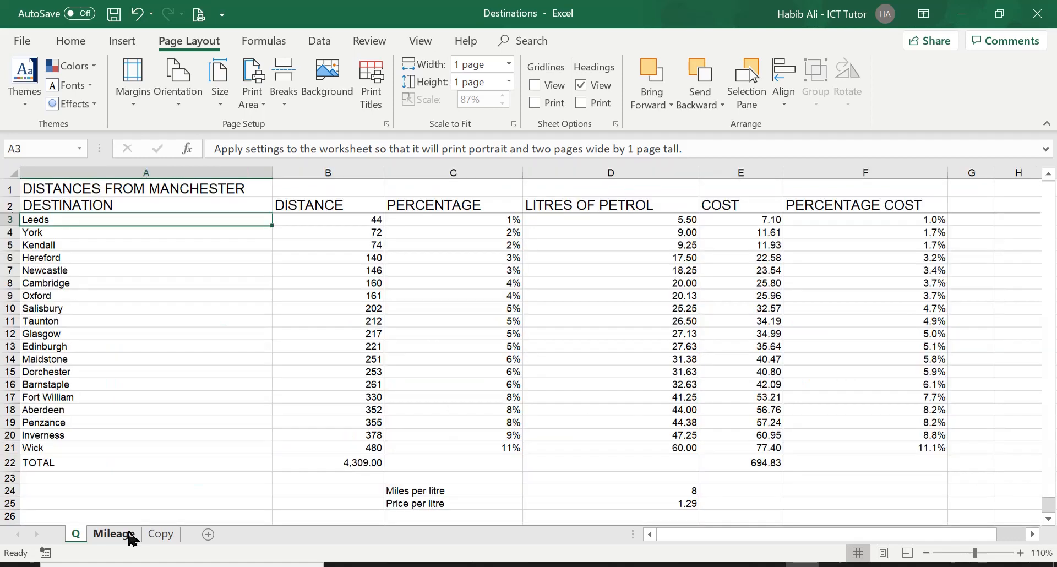
Set the page orientation to Portrait and check the layout in Print Preview.
{"action": "left_click", "coordinate": [177, 99]}
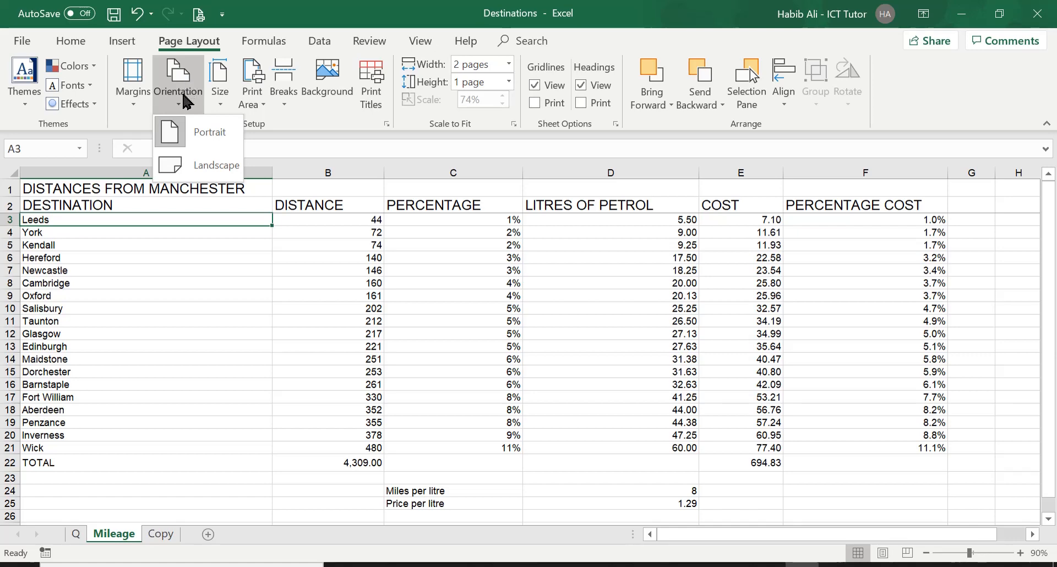
{"action": "left_click", "coordinate": [210, 138]}
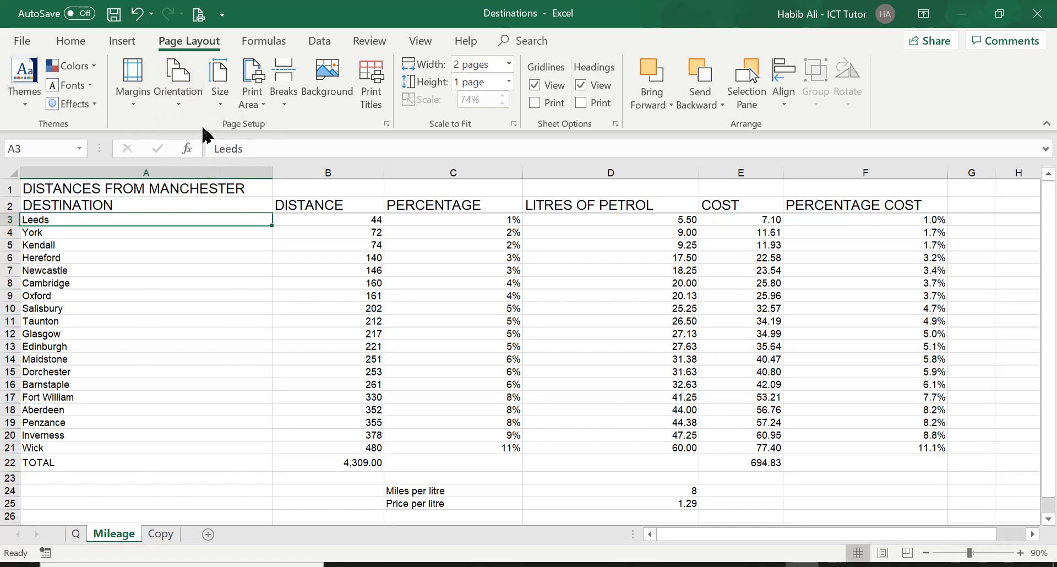
{"action": "left_click", "coordinate": [199, 14]}
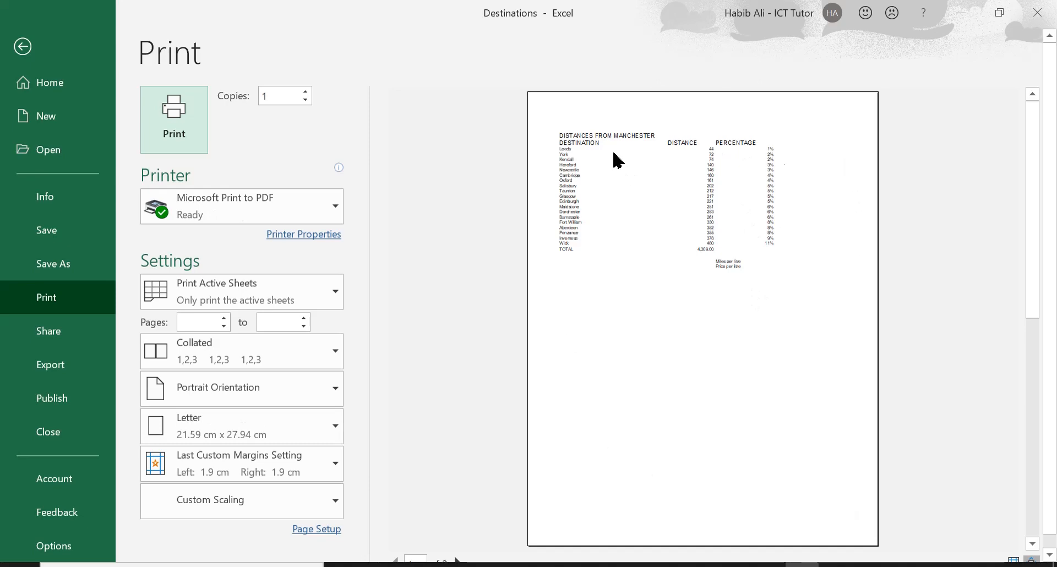
{"action": "left_click", "coordinate": [23, 46]}
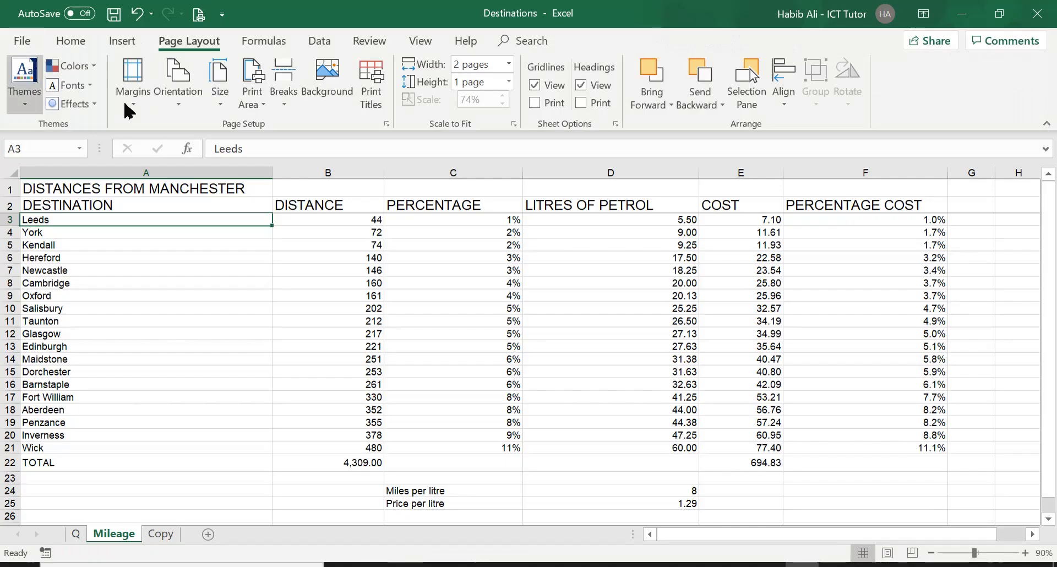